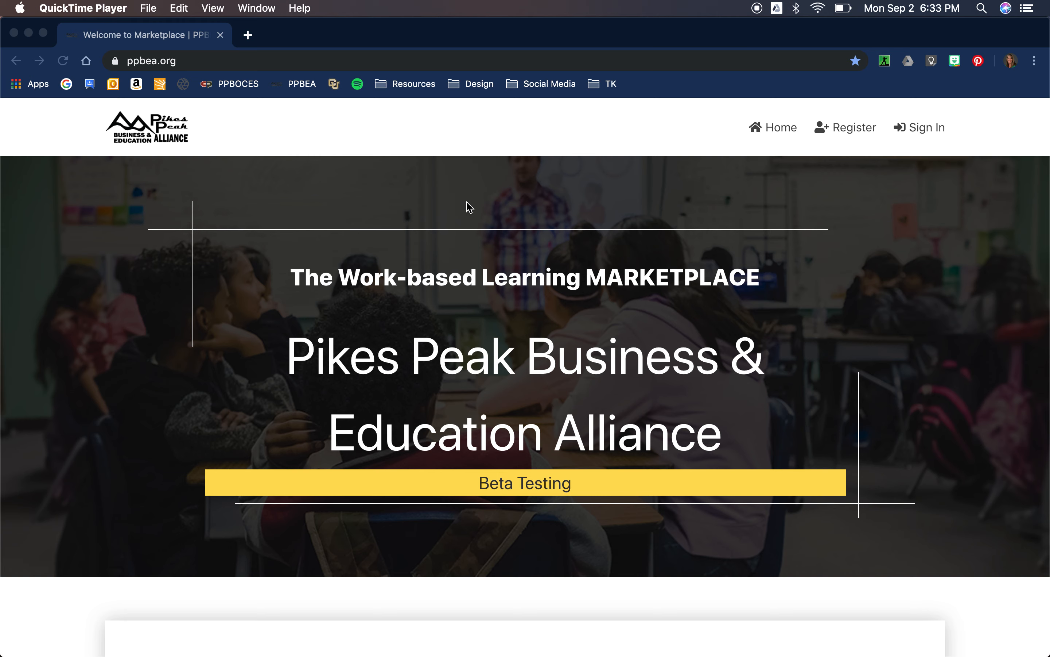
Log in to PPBEA Marketplace with the student test account's e-mail and password.
left_click(925, 125)
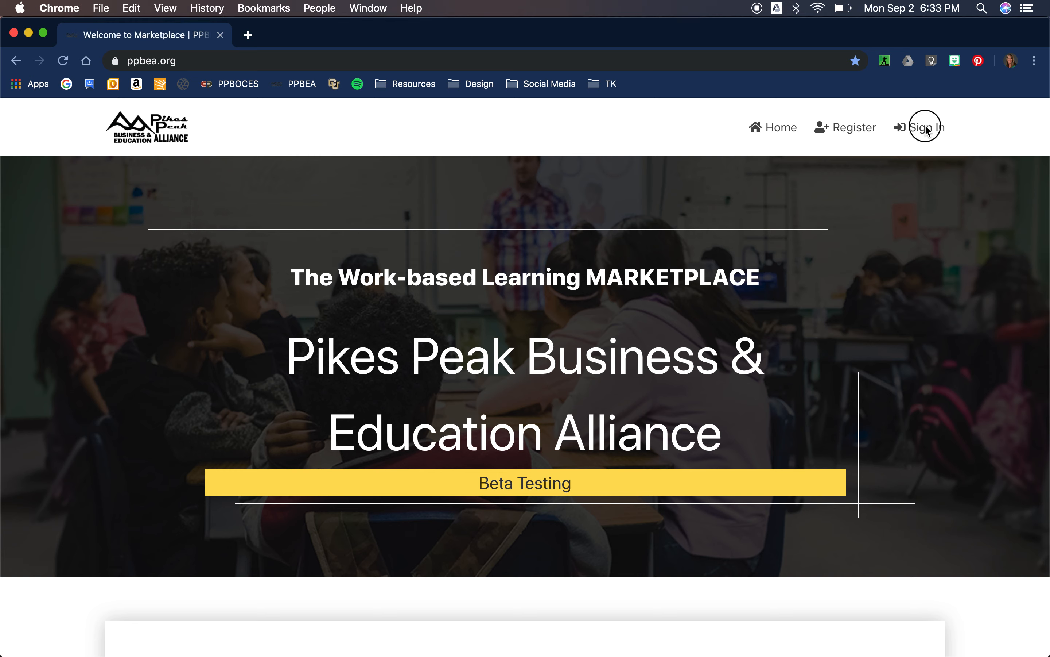
left_click(926, 126)
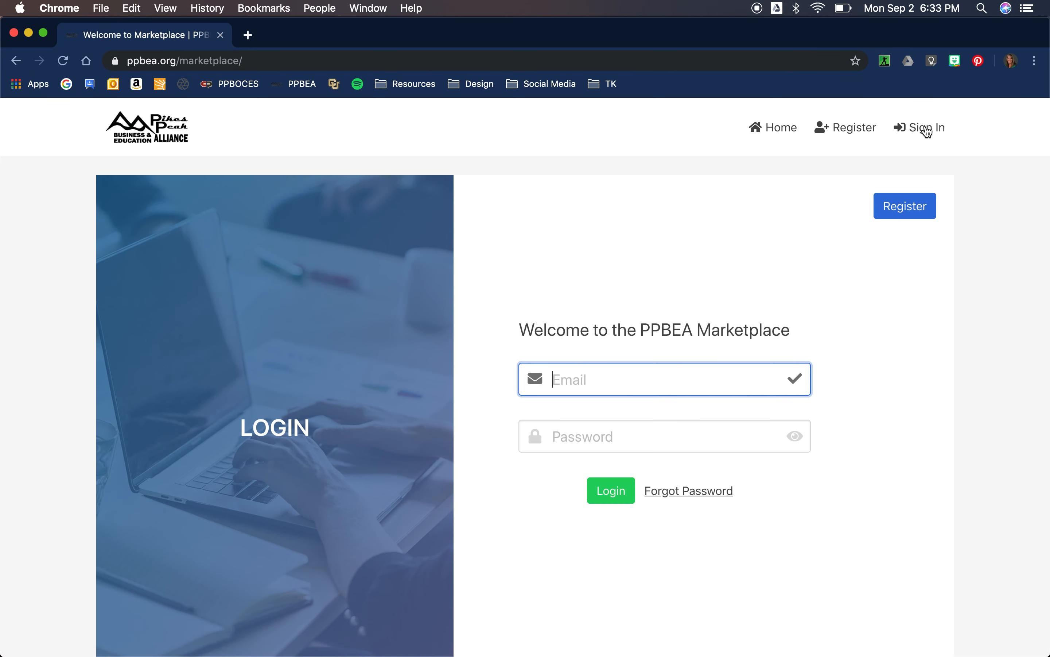
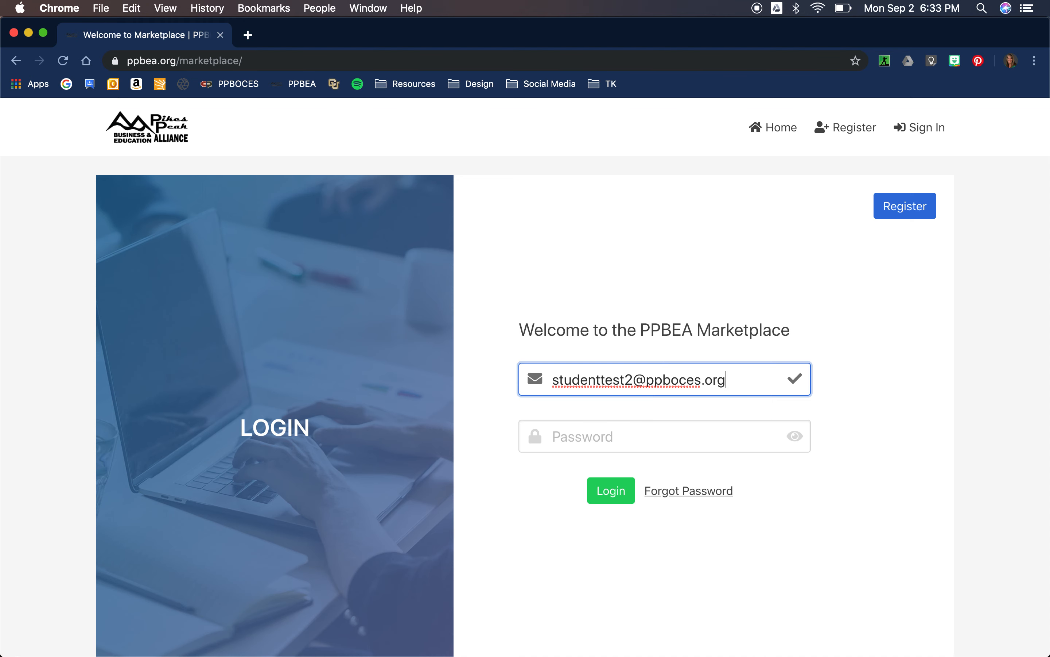
key("Tab")
type("*****")
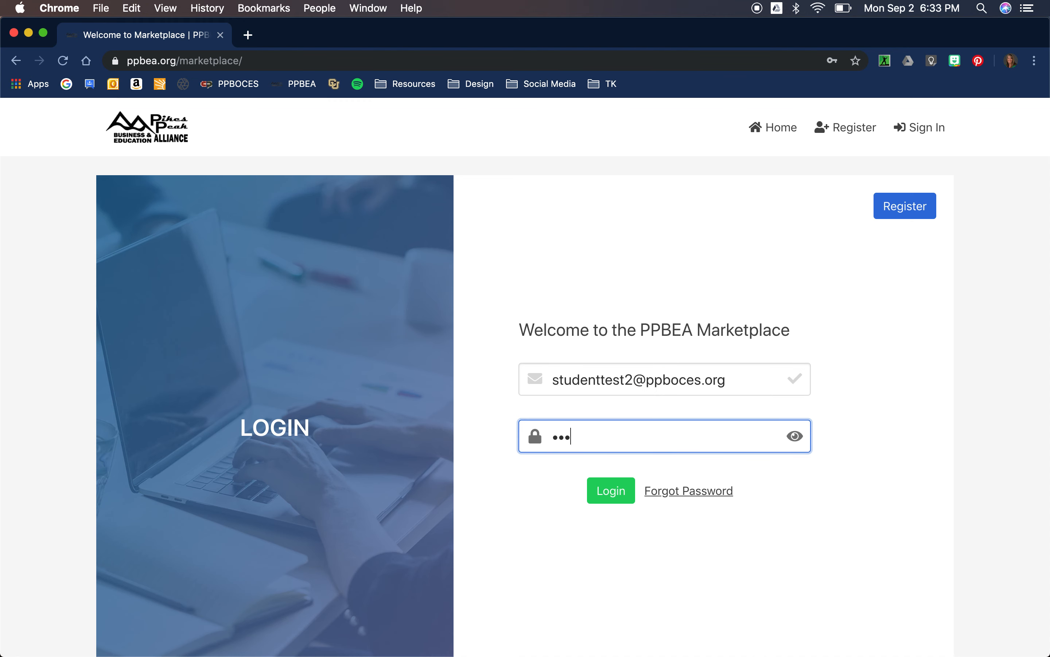
type("******")
left_click(612, 491)
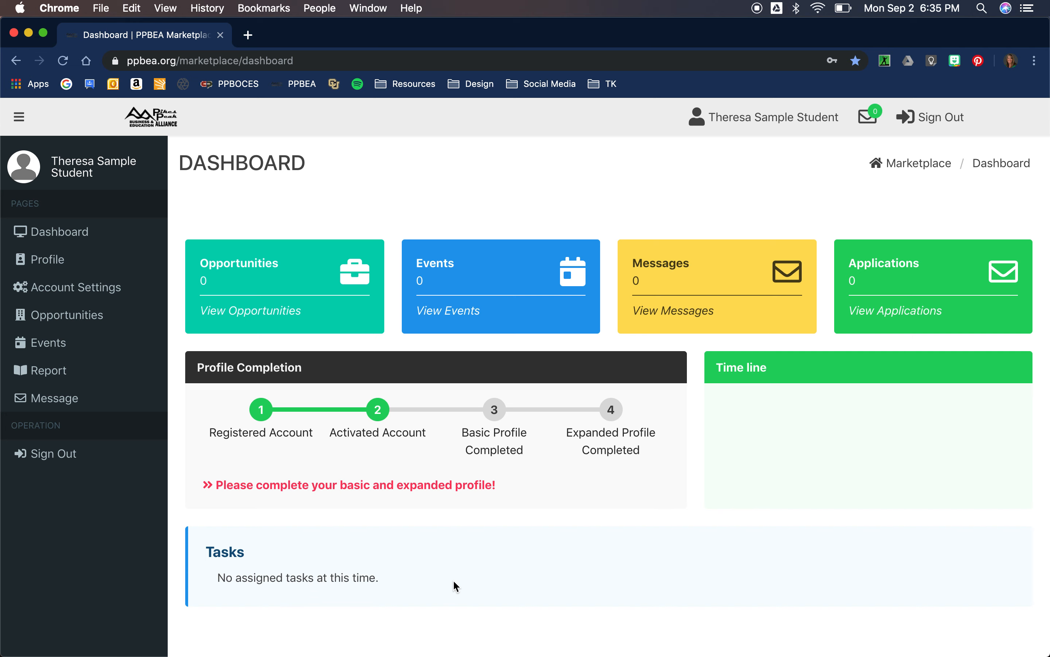
Go to the student's Profile page from the sidebar.
left_click(57, 262)
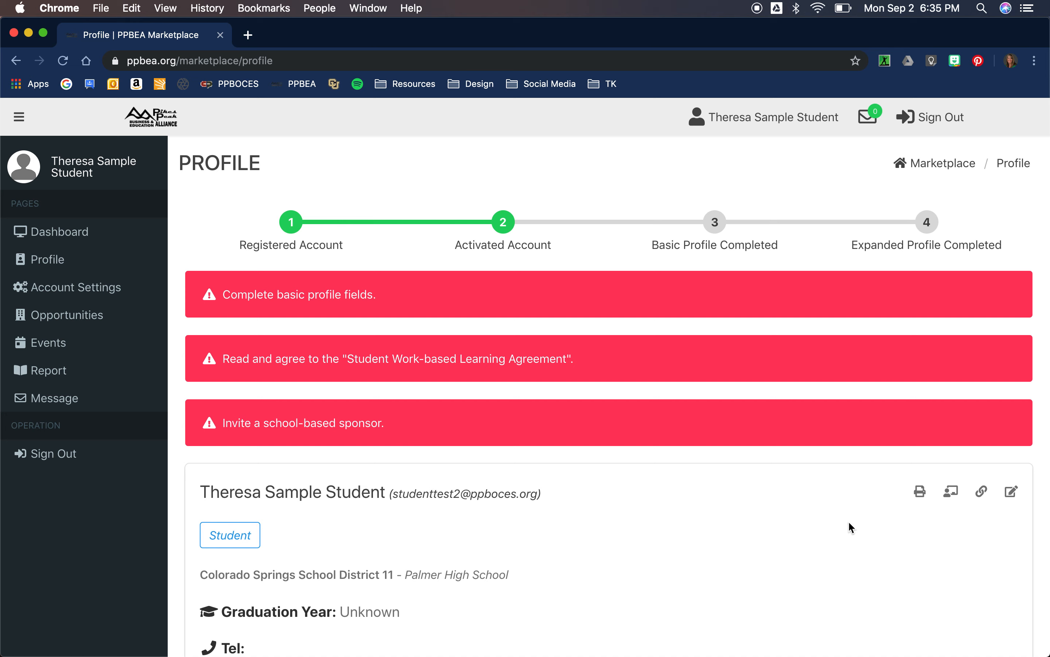
In Edit Profile, choose Female for gender and enter Healthcare as the current pathway.
left_click(1010, 492)
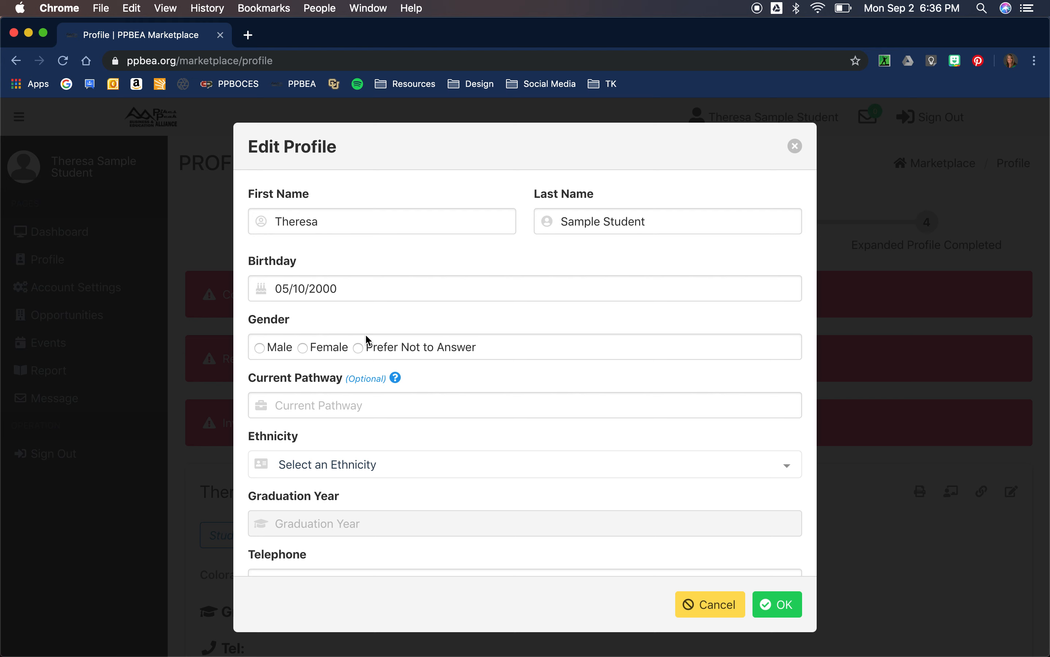
left_click(304, 348)
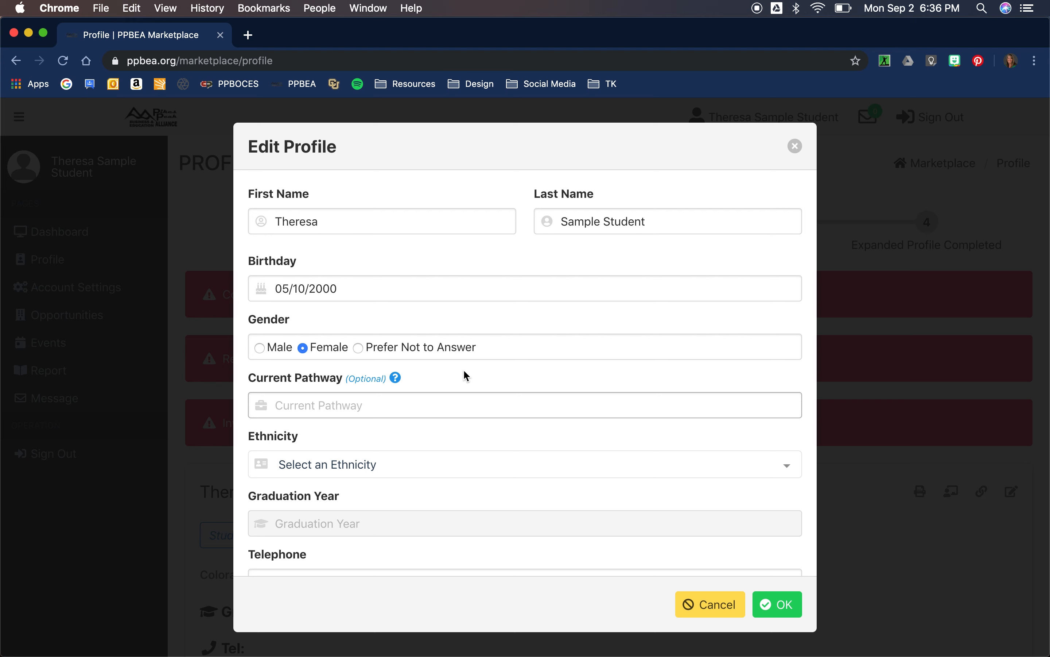
left_click(291, 408)
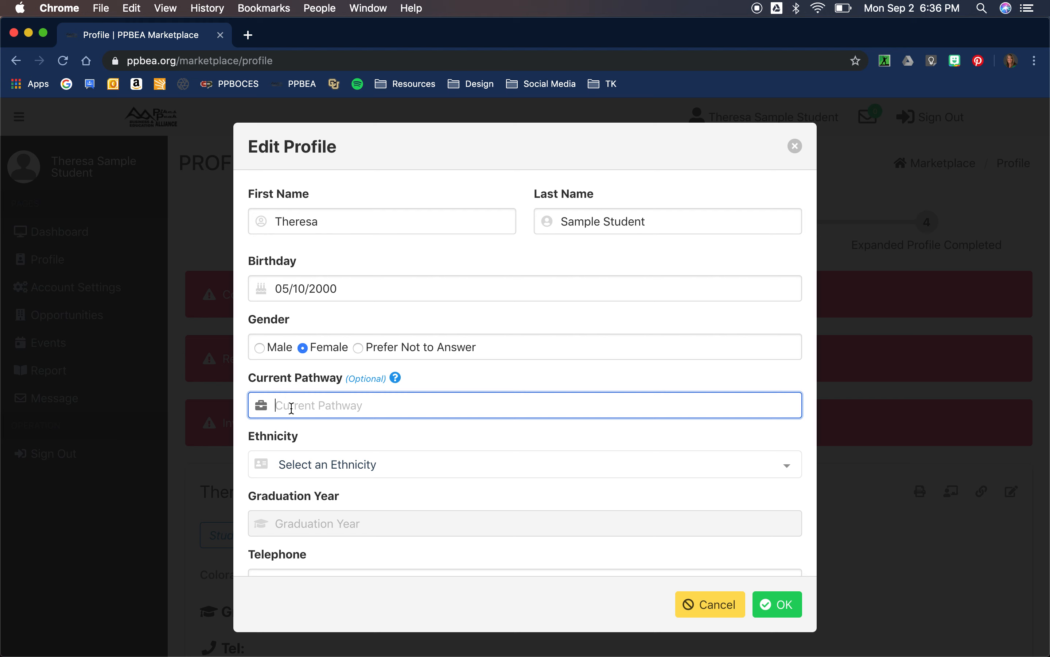
type("ealthcare")
Set ethnicity to White and graduation year to 2020.
left_click(286, 469)
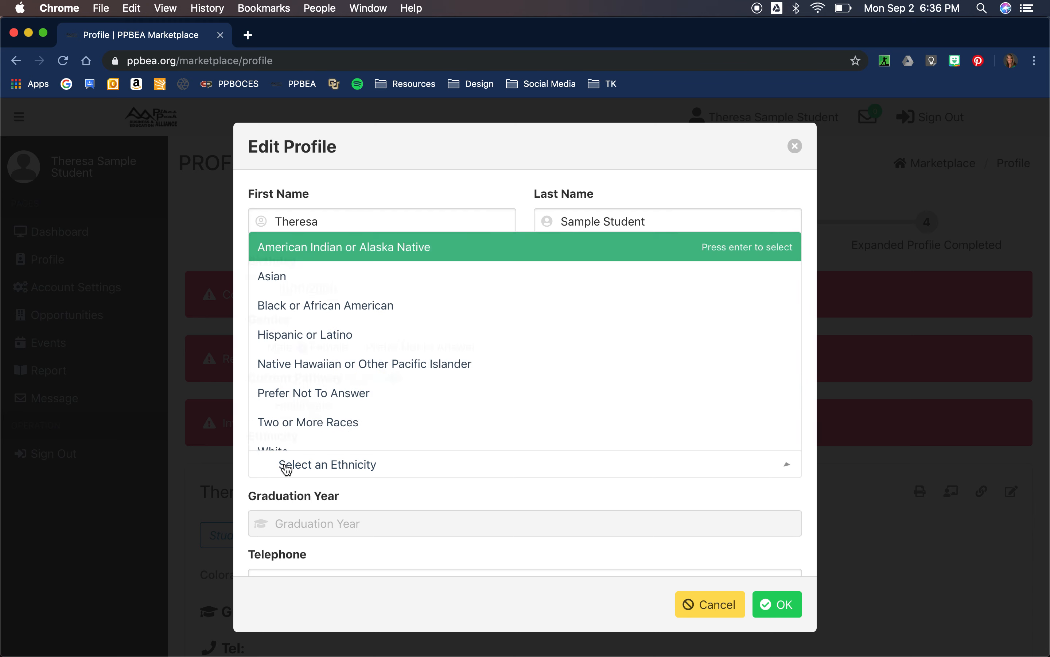
scroll(291, 425, "down", 1)
left_click(290, 437)
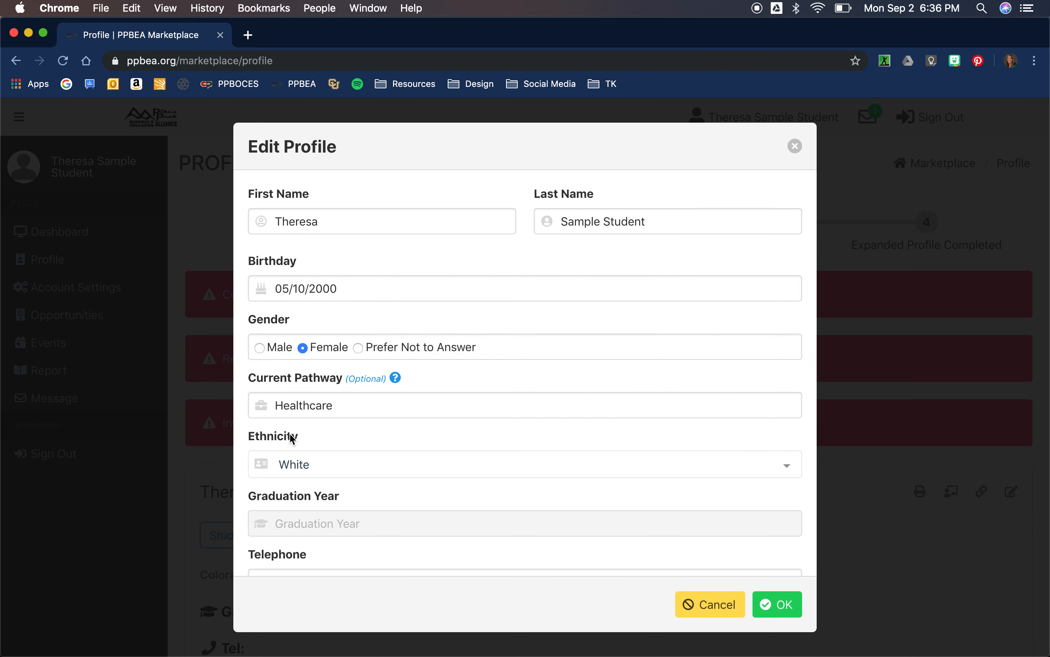
scroll(363, 448, "down", 2)
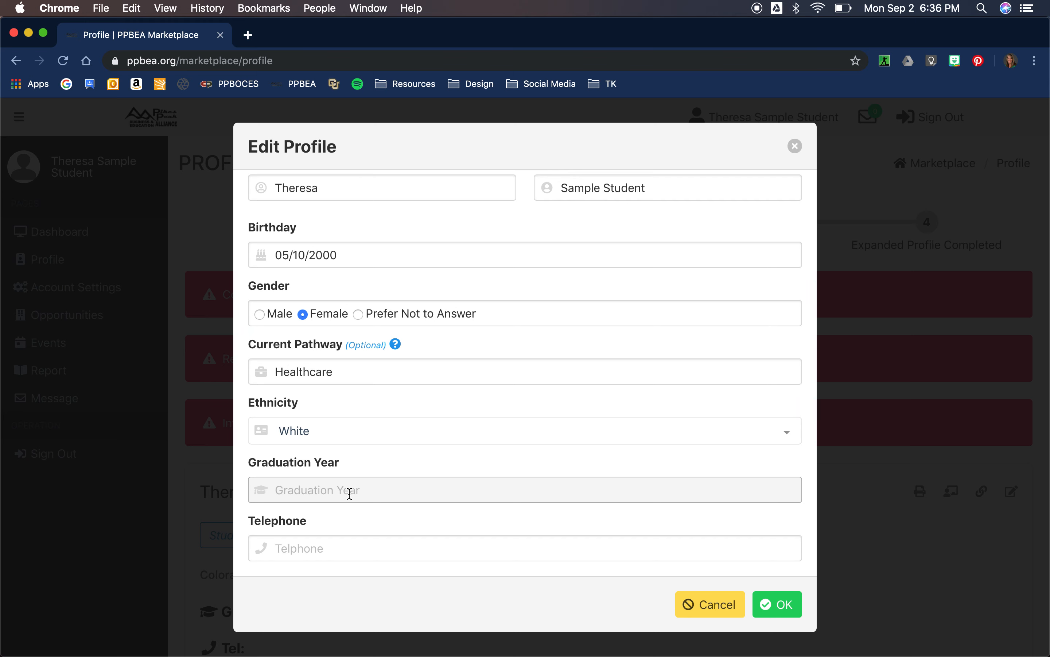
left_click(350, 493)
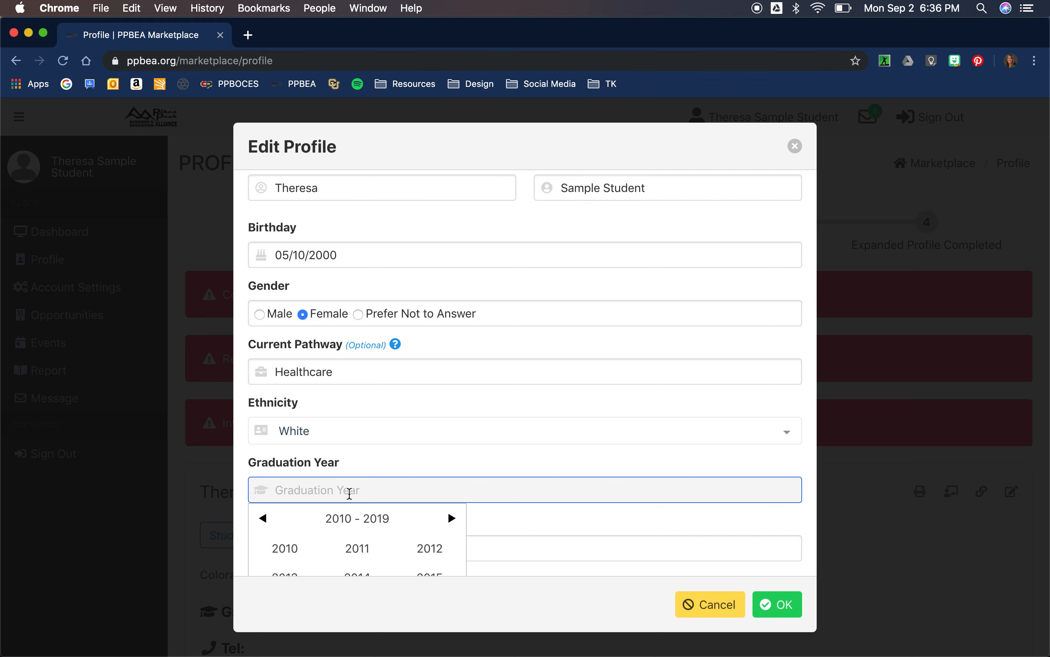
scroll(391, 484, "down", 4)
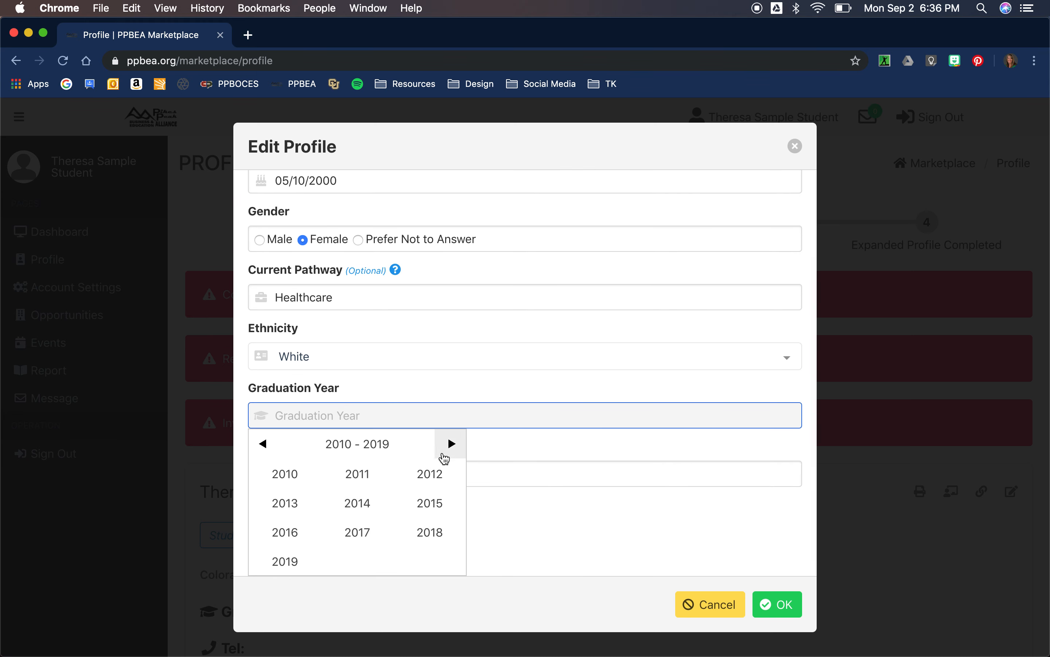
left_click(449, 444)
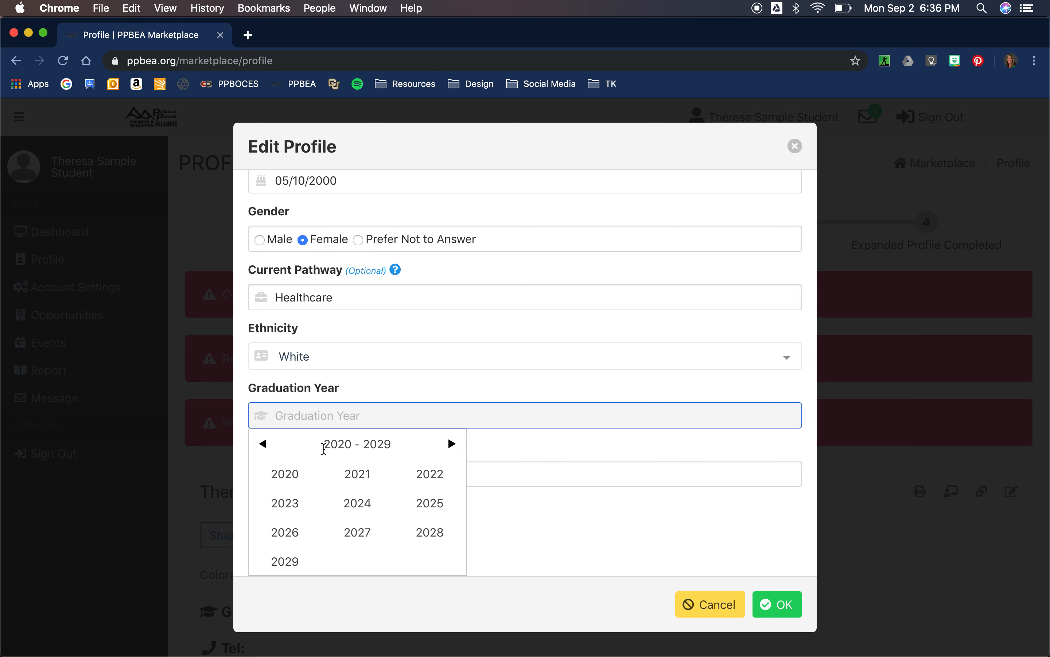
left_click(297, 473)
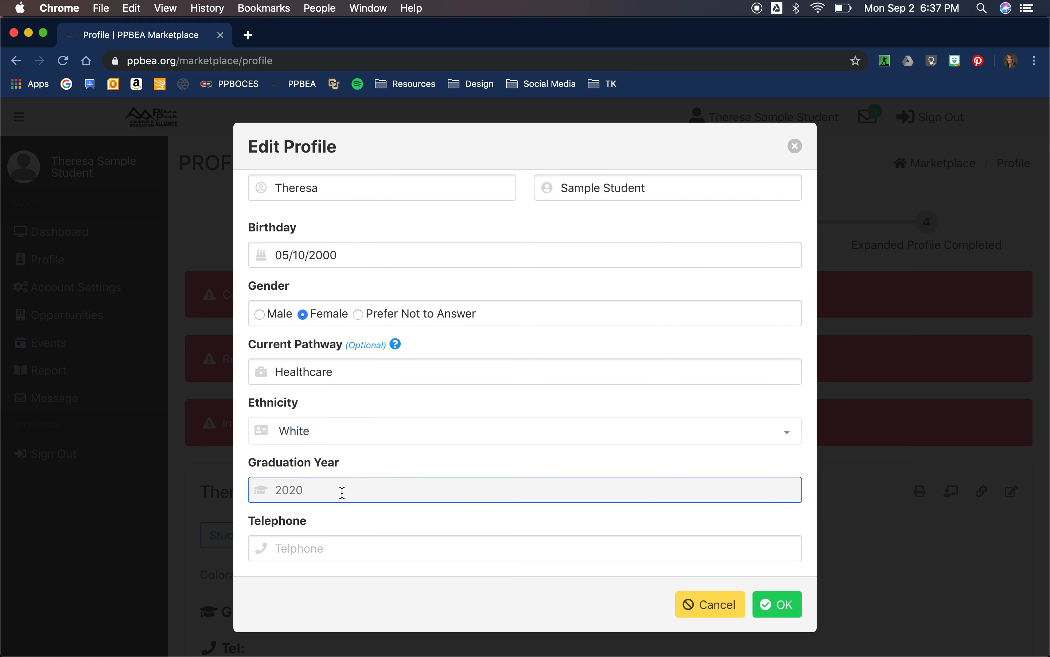
Enter the student's telephone number and save the basic profile.
left_click(319, 545)
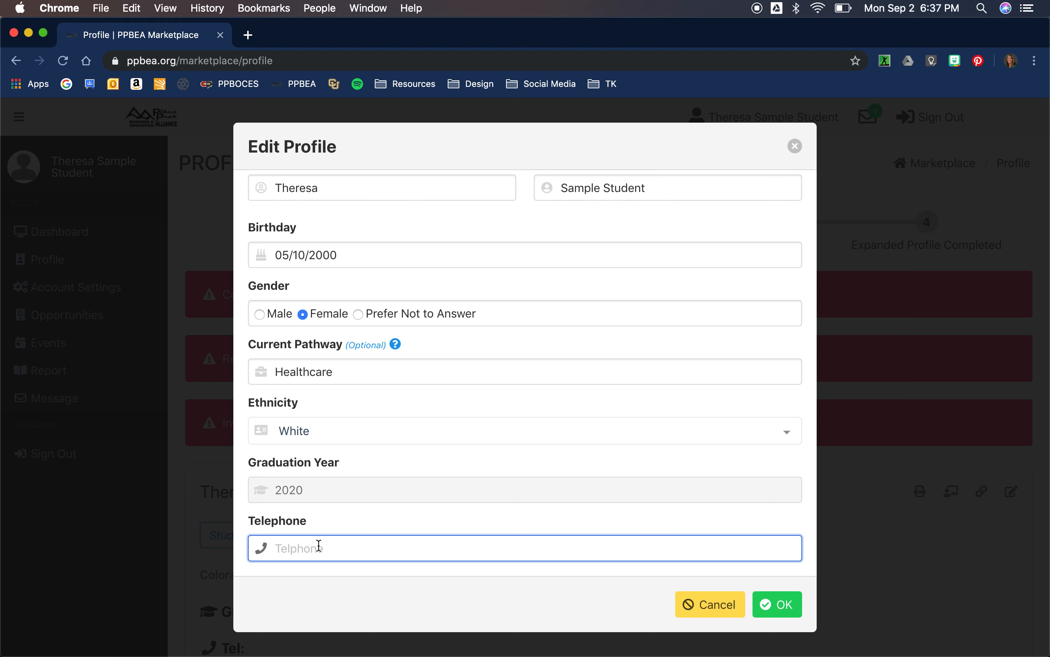
type("(719)555-6789")
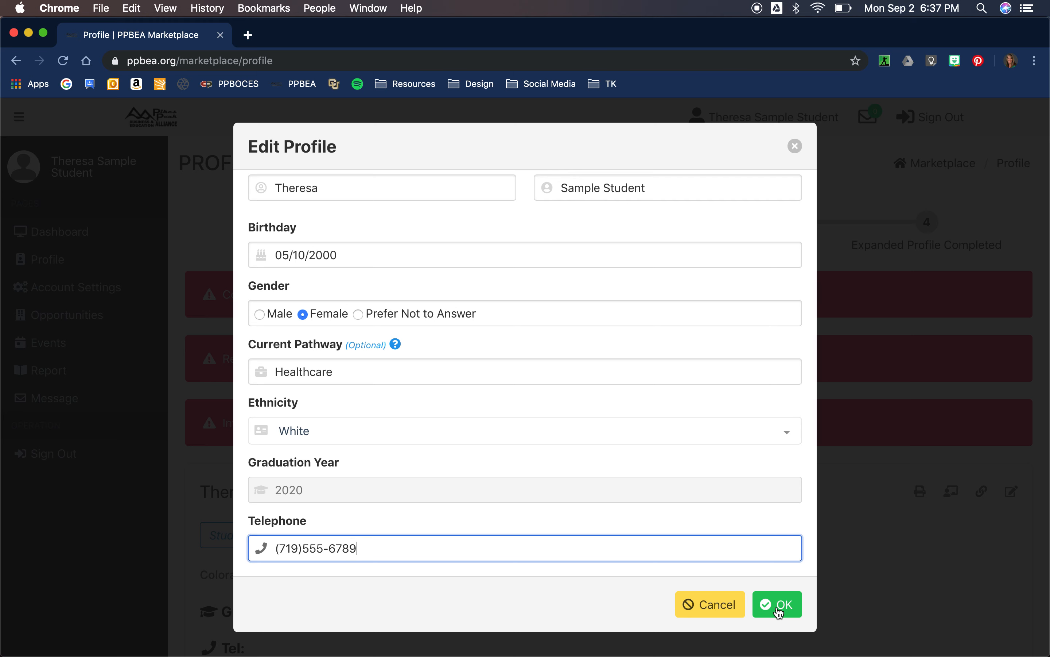
left_click(778, 610)
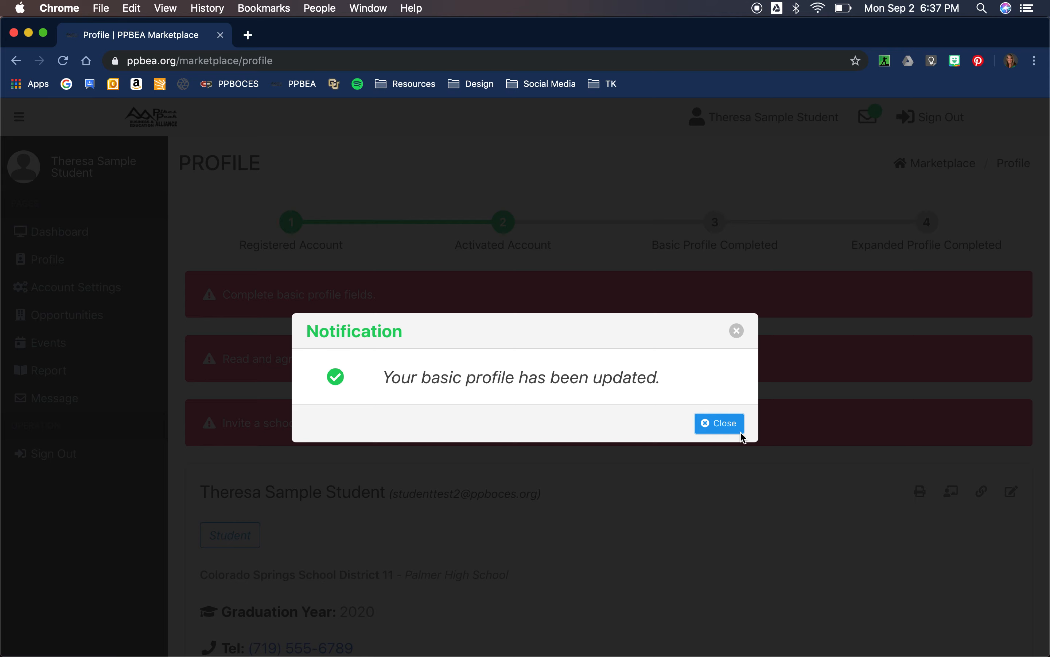
Dismiss the update notice, review the profile, and open the Student Work-based Learning Agreement.
left_click(727, 427)
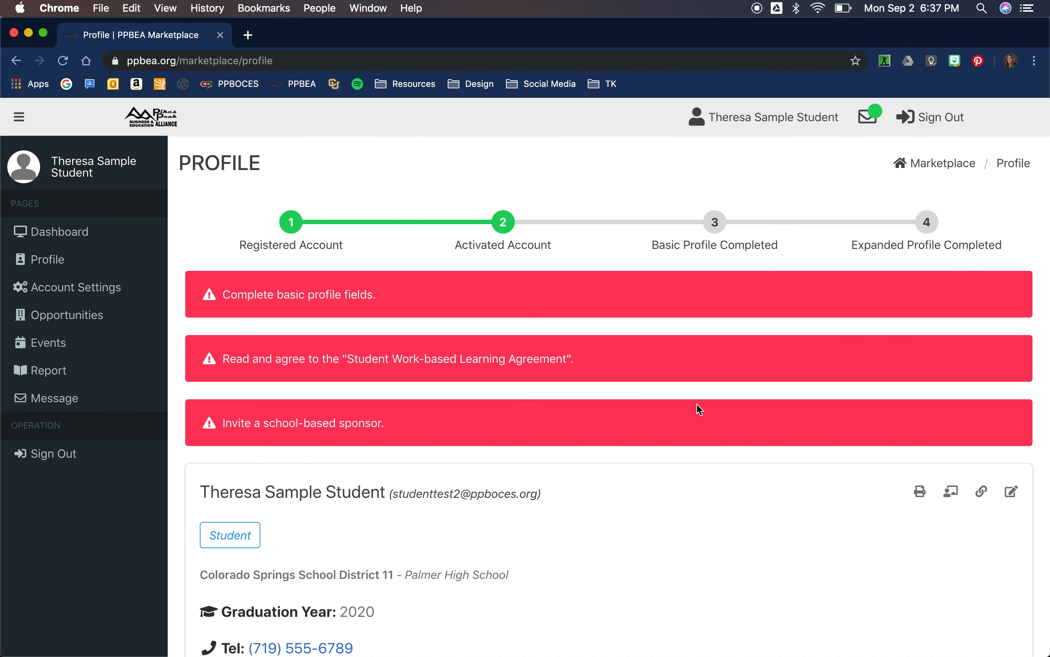
scroll(598, 470, "down", 3)
scroll(599, 466, "down", 5)
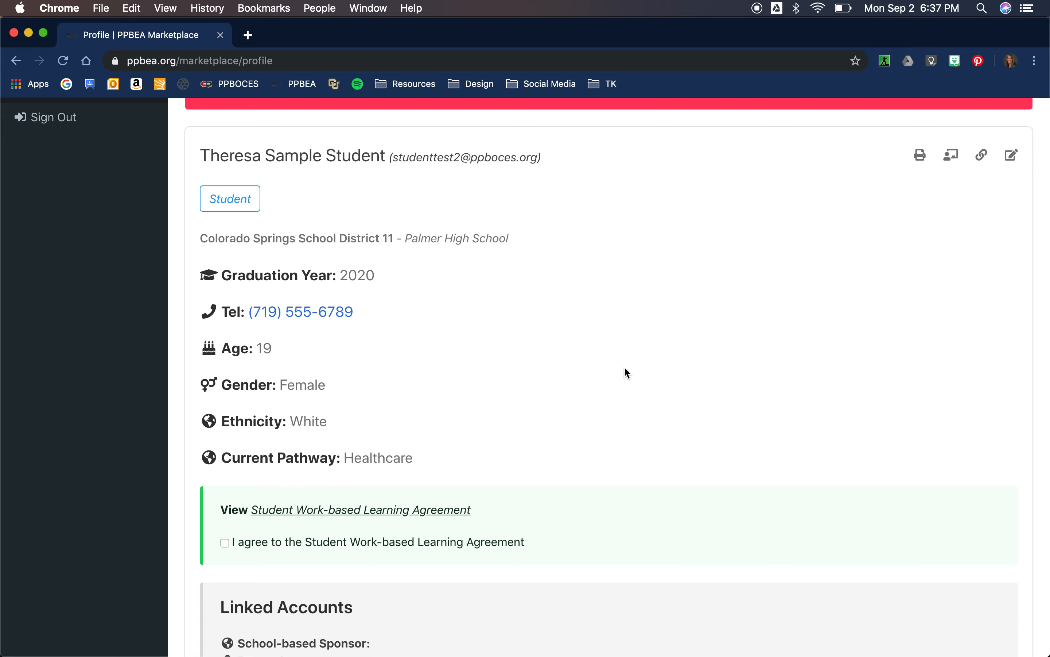
scroll(626, 368, "down", 5)
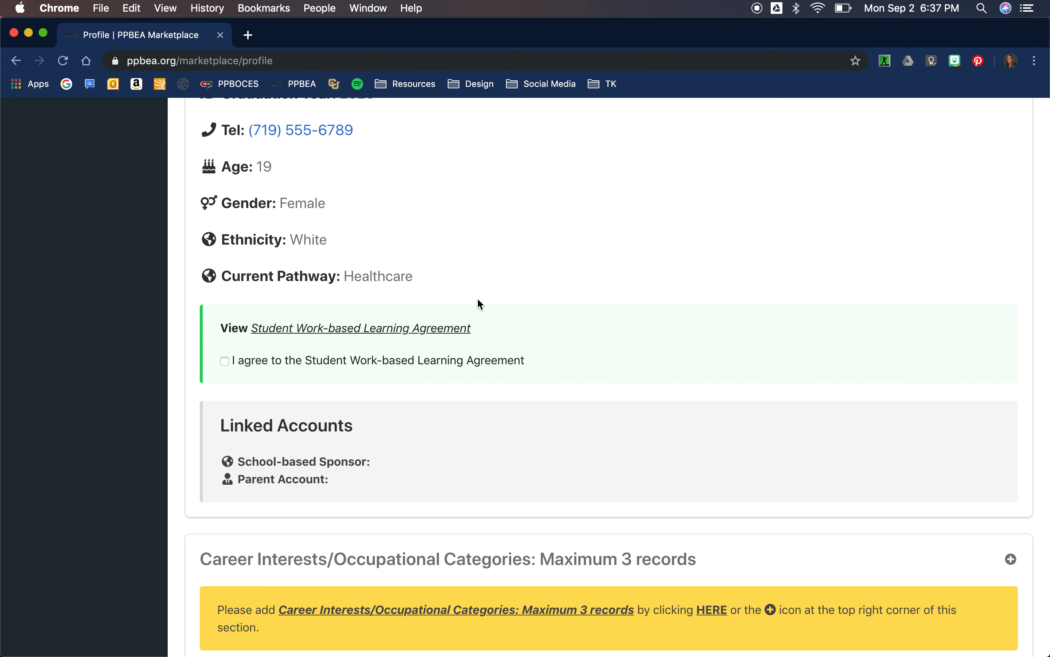
left_click(407, 333)
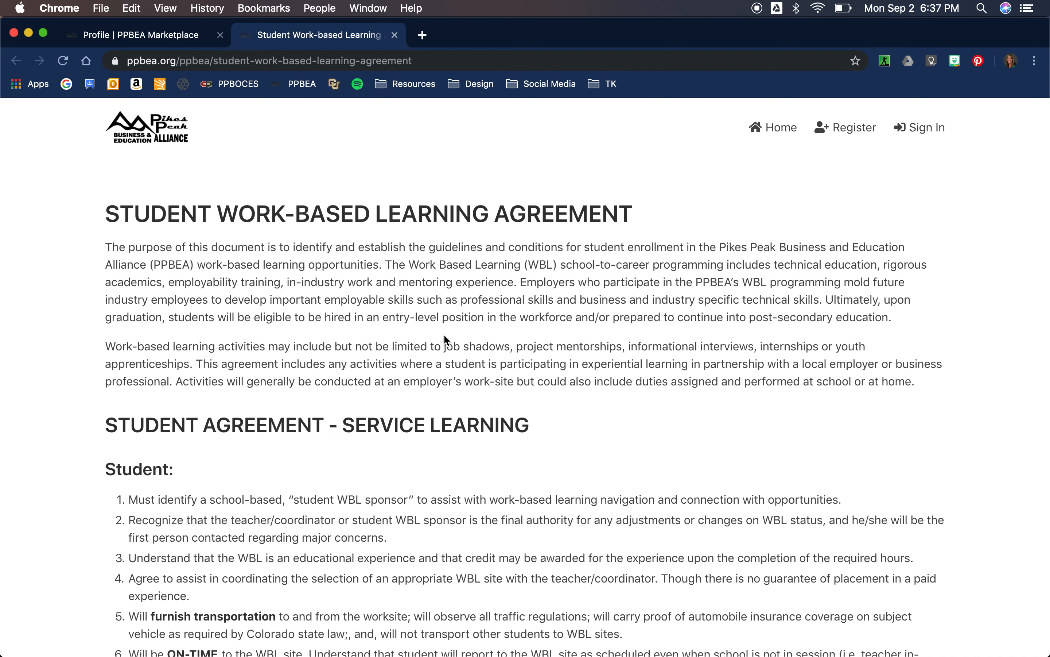
Read the agreement through its parent/guardian terms, then return to the Profile tab.
scroll(445, 338, "down", 5)
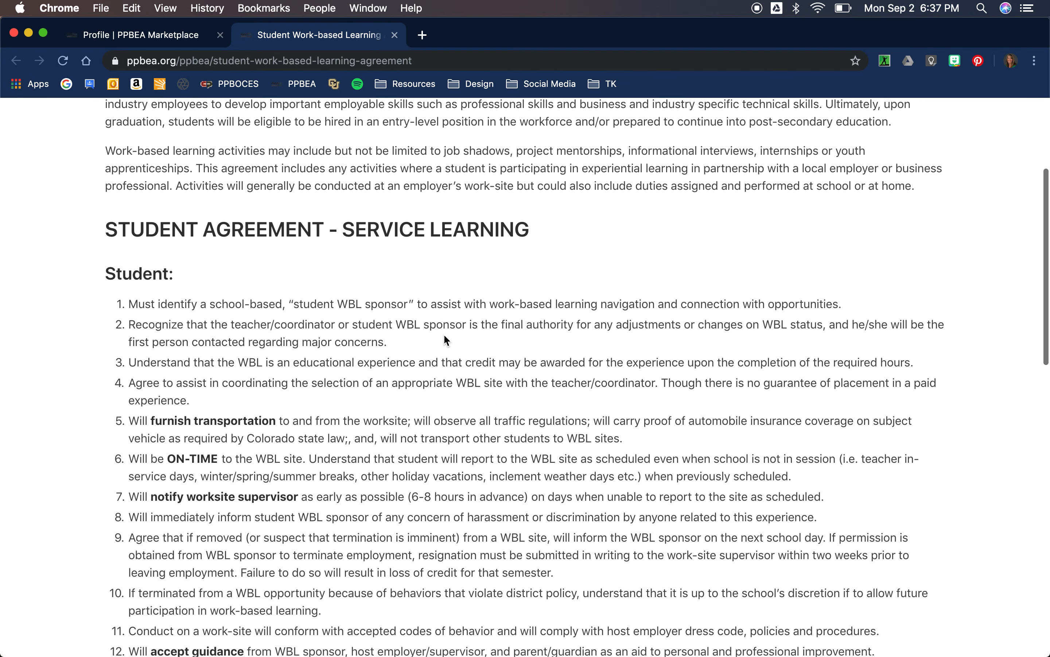
scroll(445, 335, "down", 7)
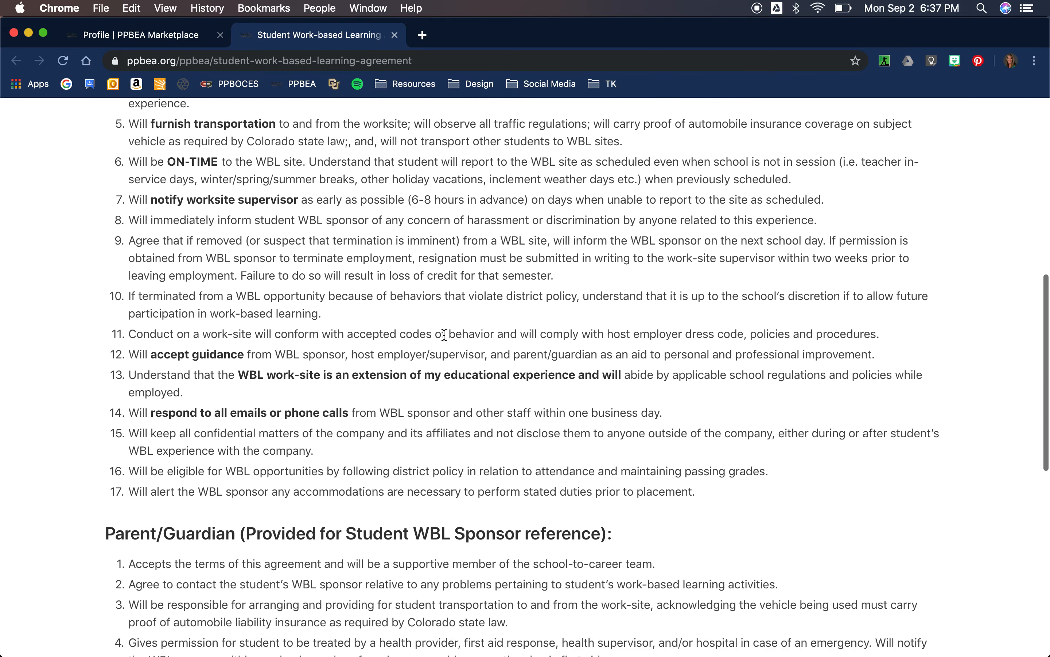
scroll(444, 334, "down", 5)
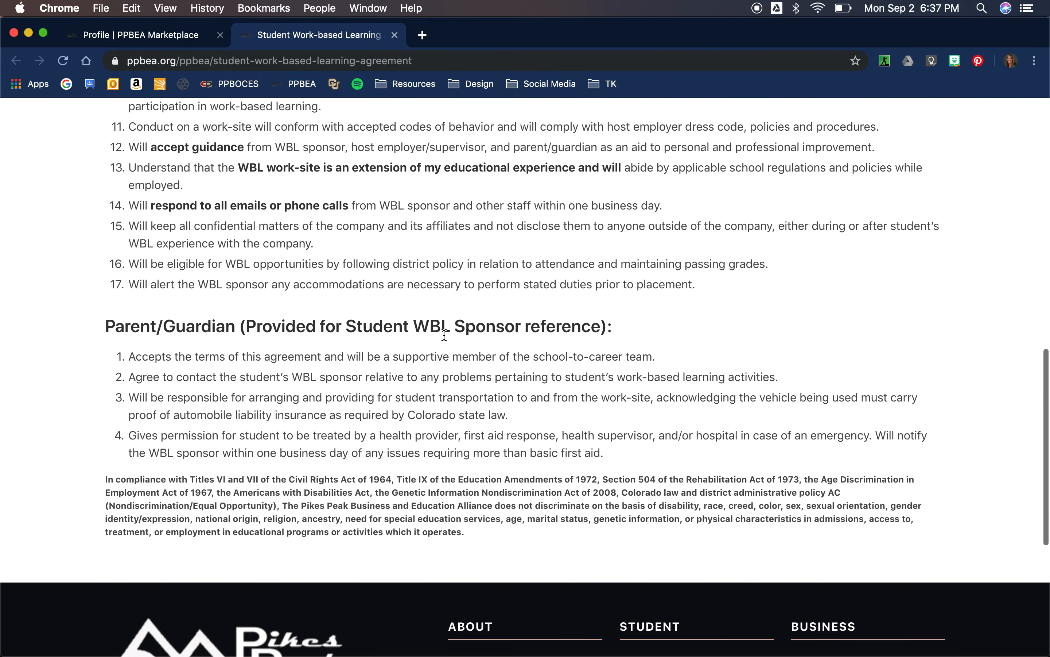
scroll(444, 335, "down", 5)
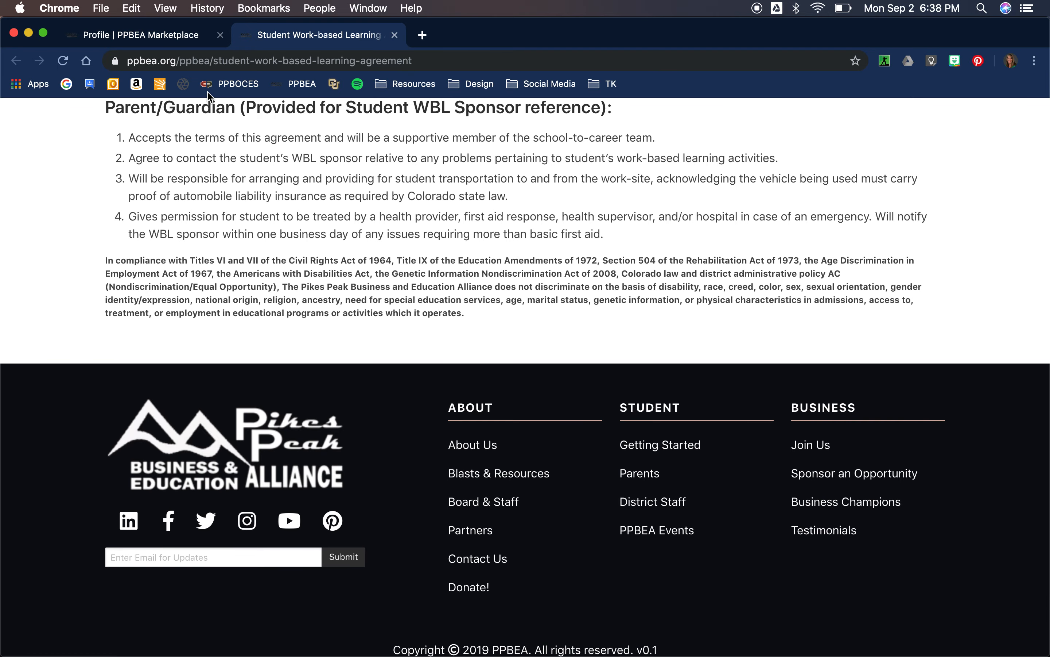
left_click(166, 40)
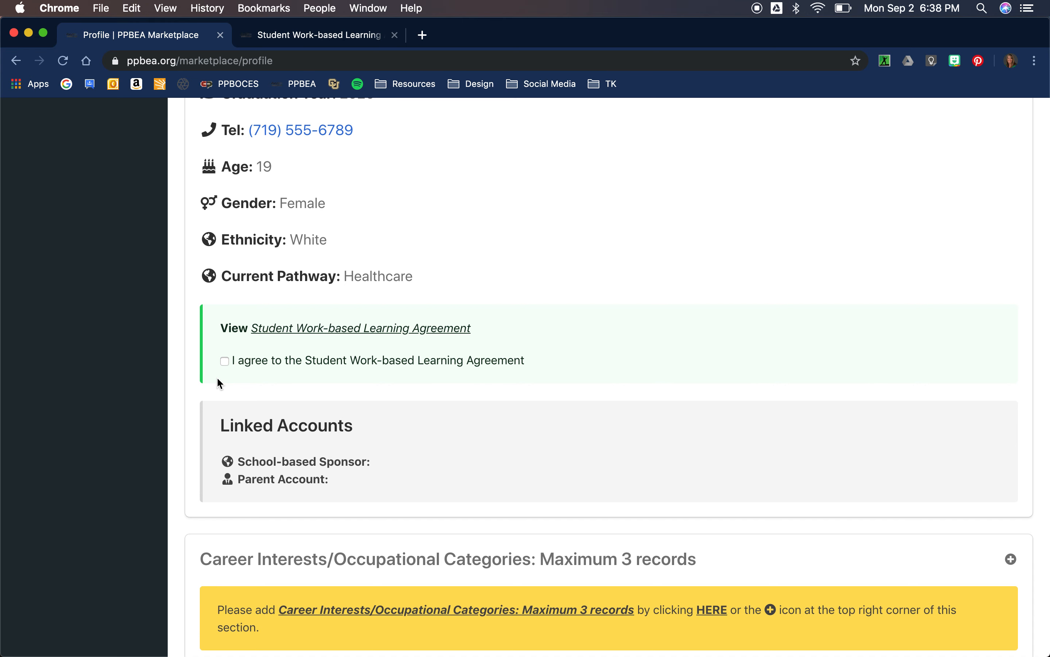
Tick 'I agree to the Student Work-based Learning Agreement' and dismiss the confirmation.
left_click(224, 364)
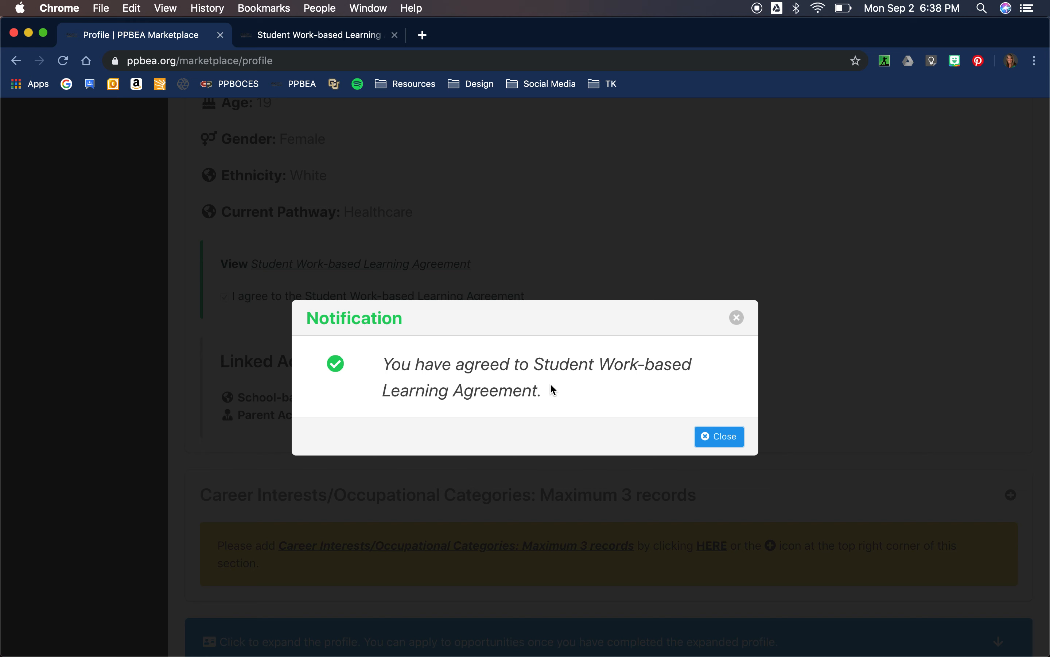
left_click(721, 436)
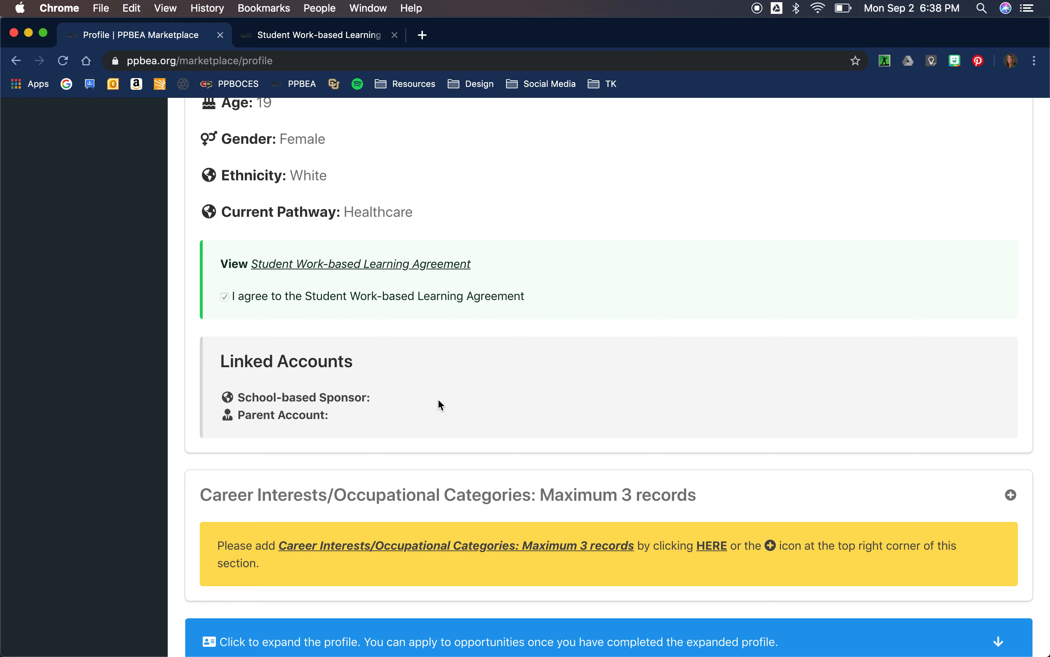
In Choose Sponsor, enter the sponsor's e-mail address, first name and last name.
scroll(651, 374, "up", 5)
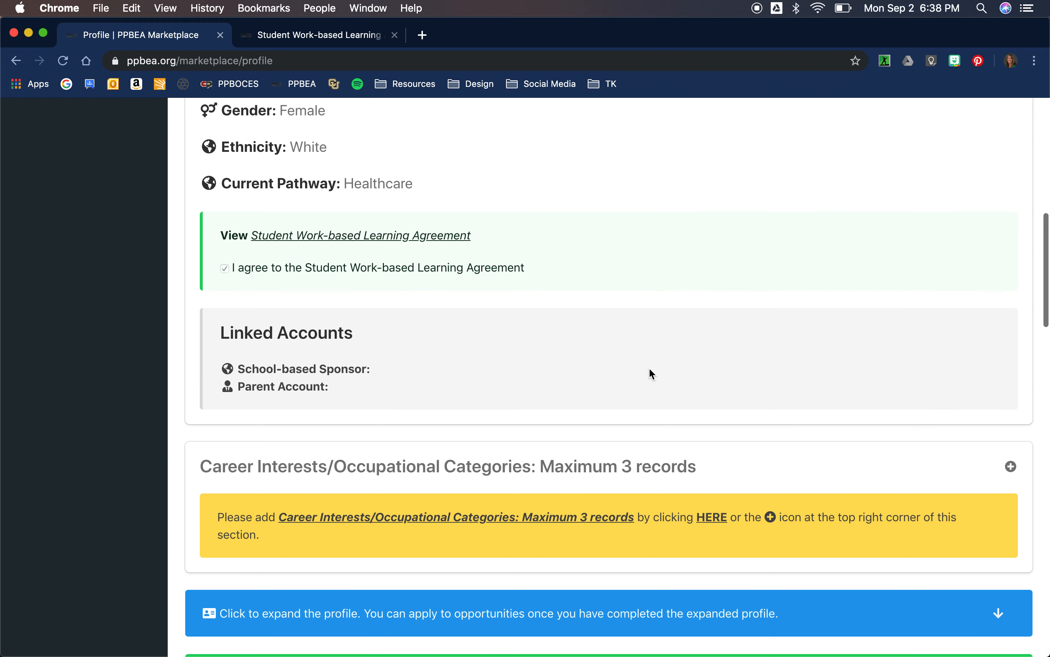
scroll(650, 369, "up", 5)
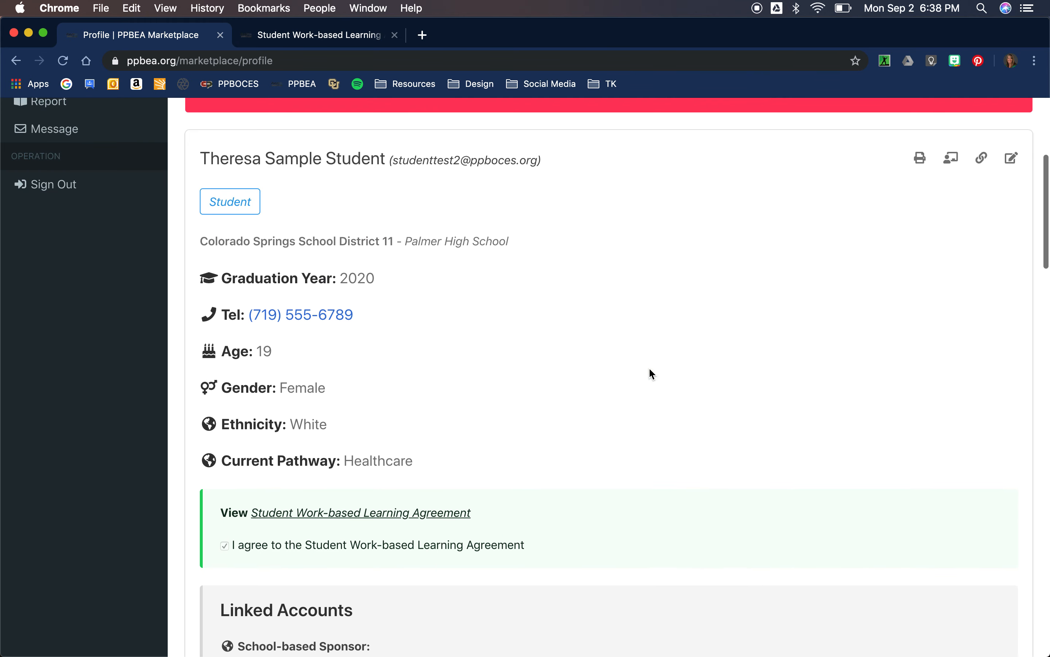
left_click(951, 162)
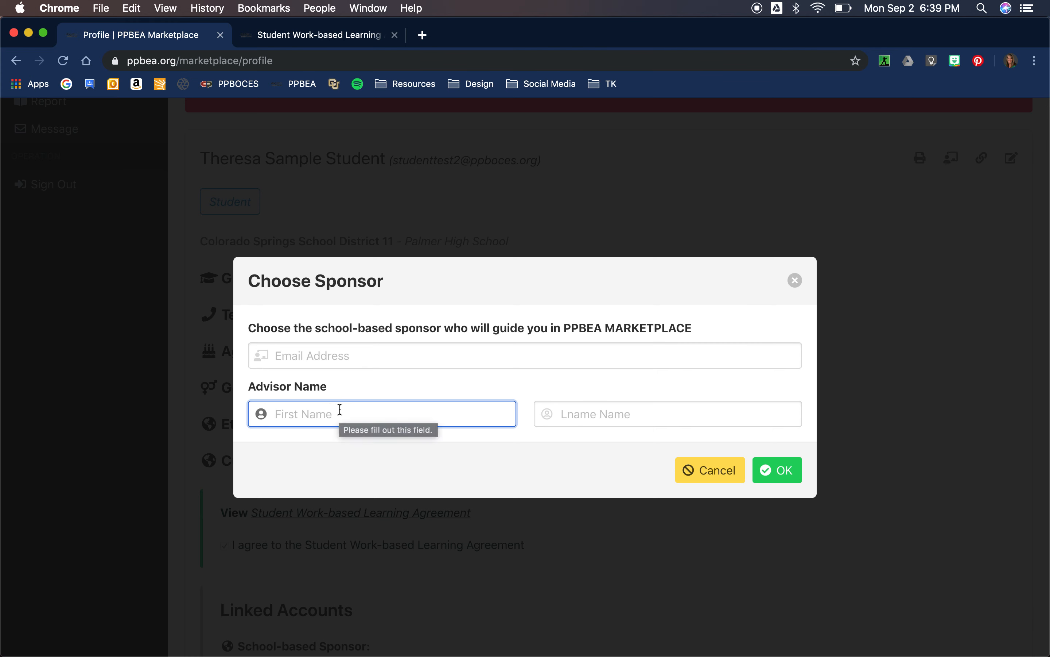
left_click(325, 354)
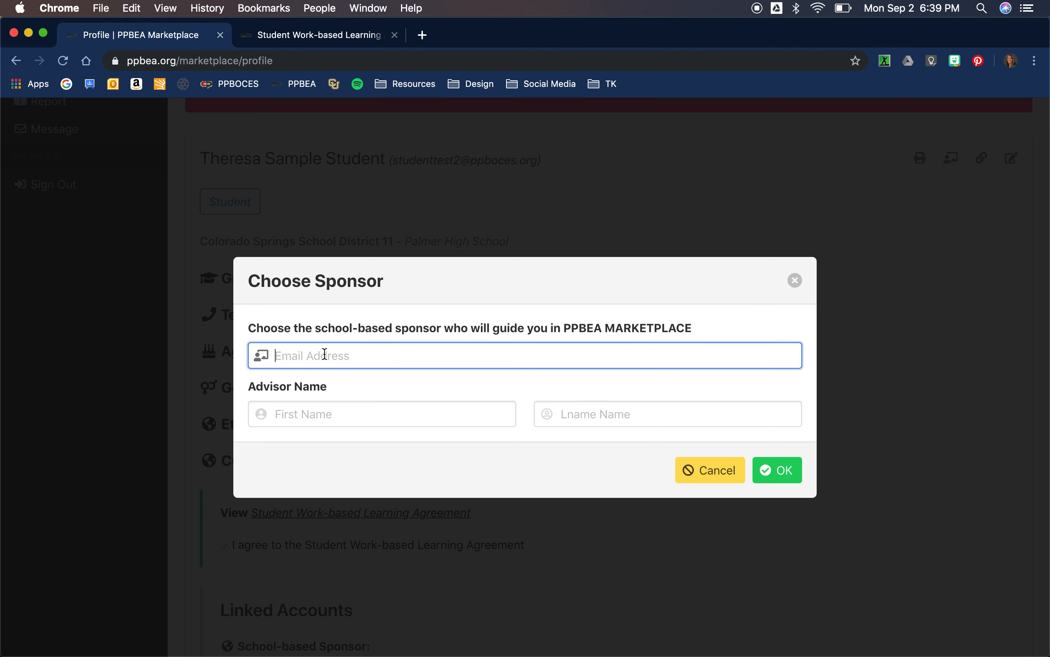
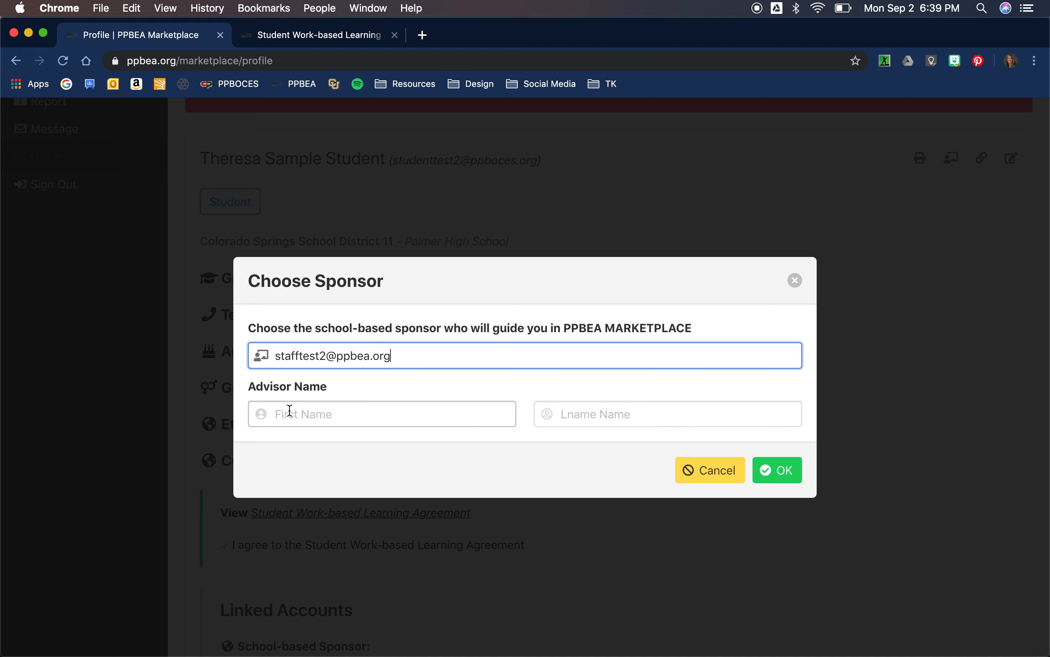
left_click(290, 413)
type("Theresa")
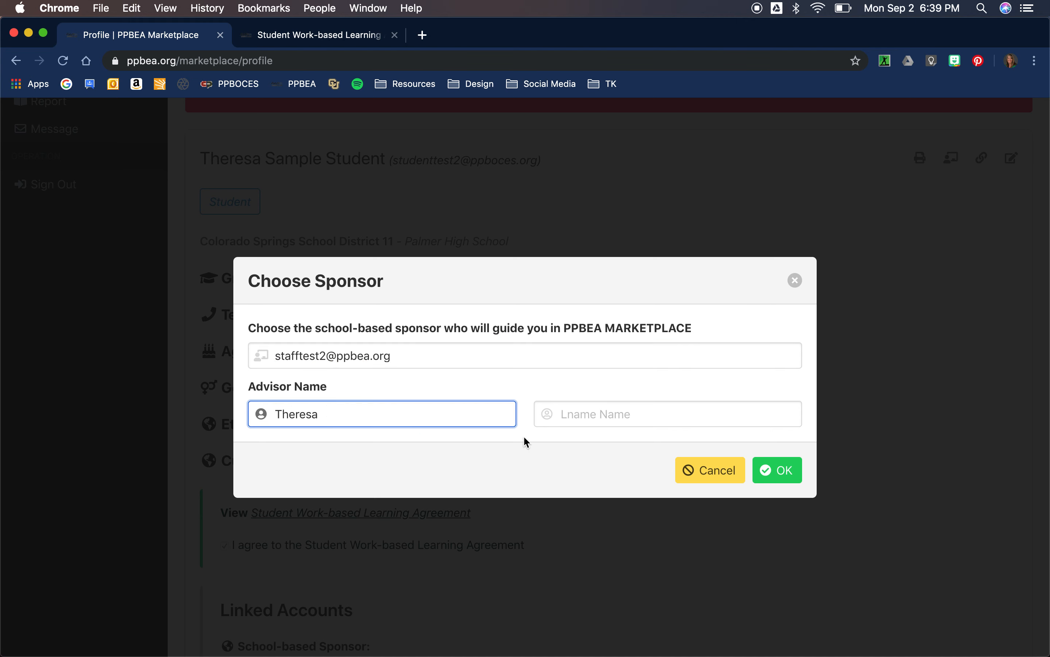
left_click(569, 417)
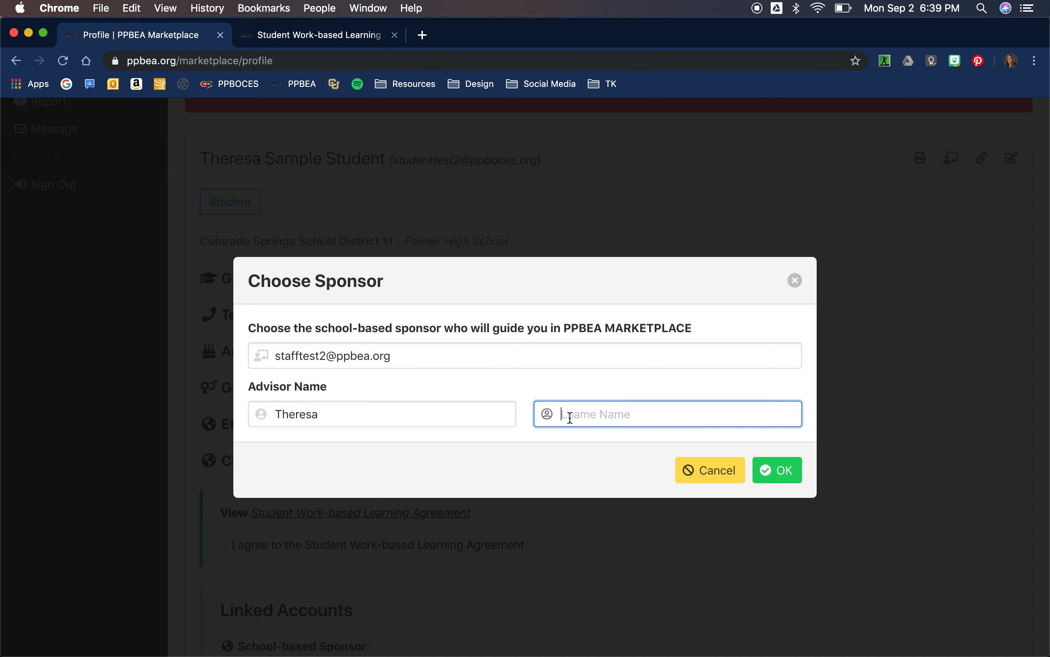
type("Staff Test")
Submit the sponsor details, dismiss the advisor-added notice, and scroll back to the top.
left_click(784, 477)
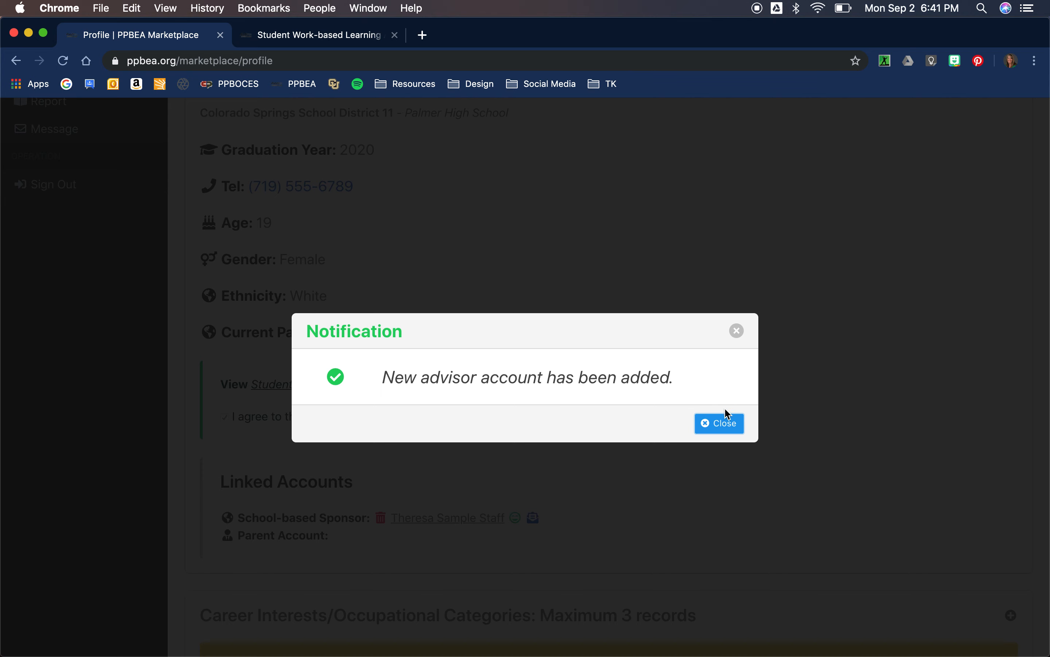
left_click(726, 428)
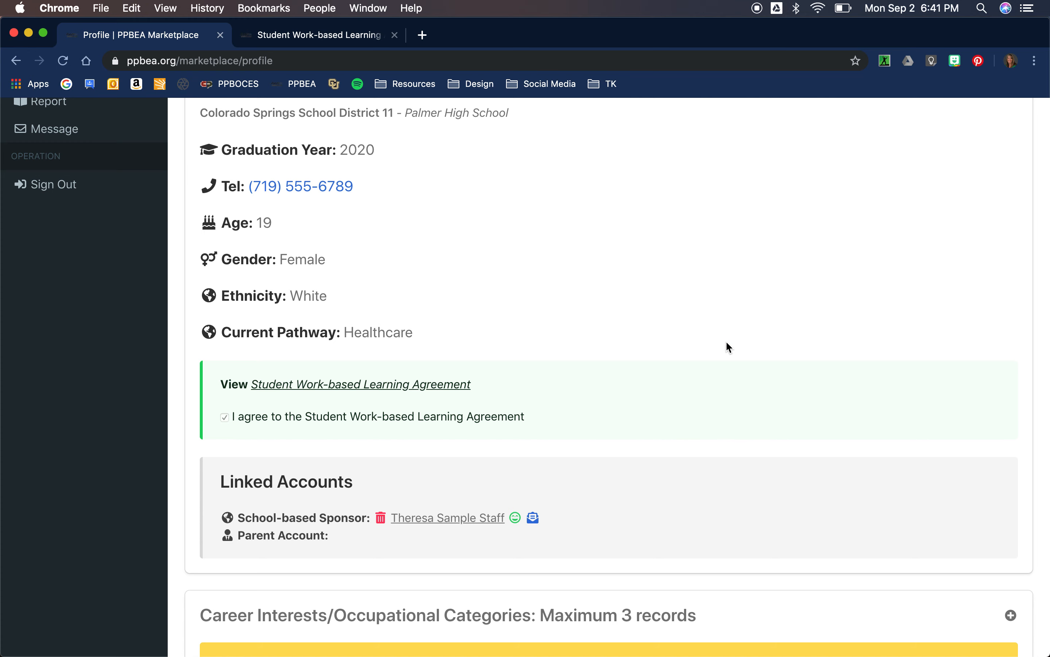
scroll(728, 346, "down", 1)
scroll(728, 346, "up", 5)
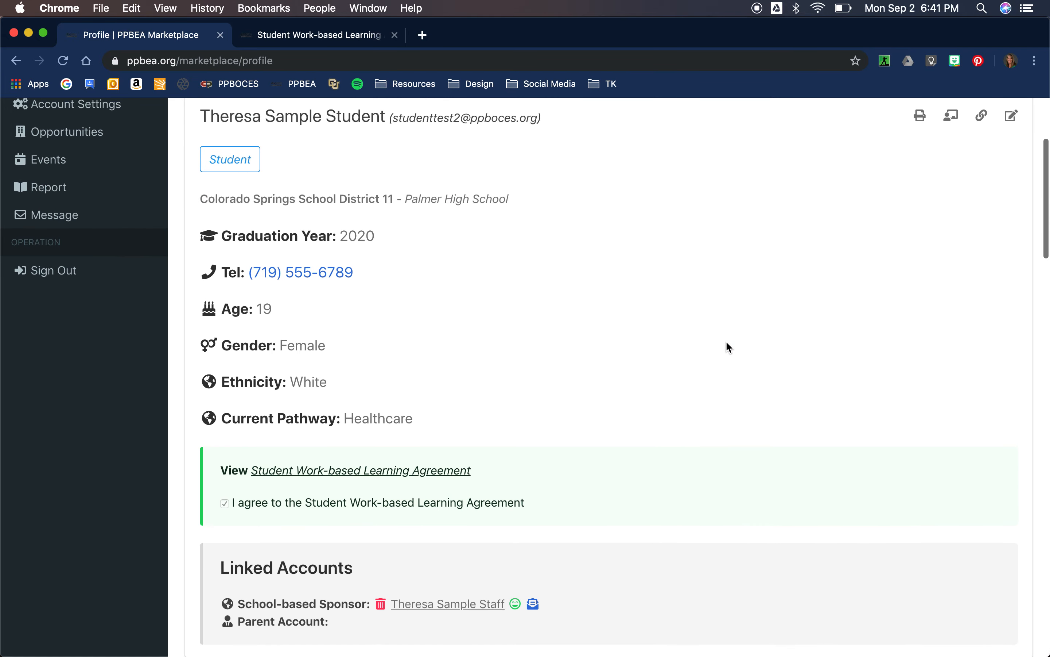
scroll(728, 347, "up", 3)
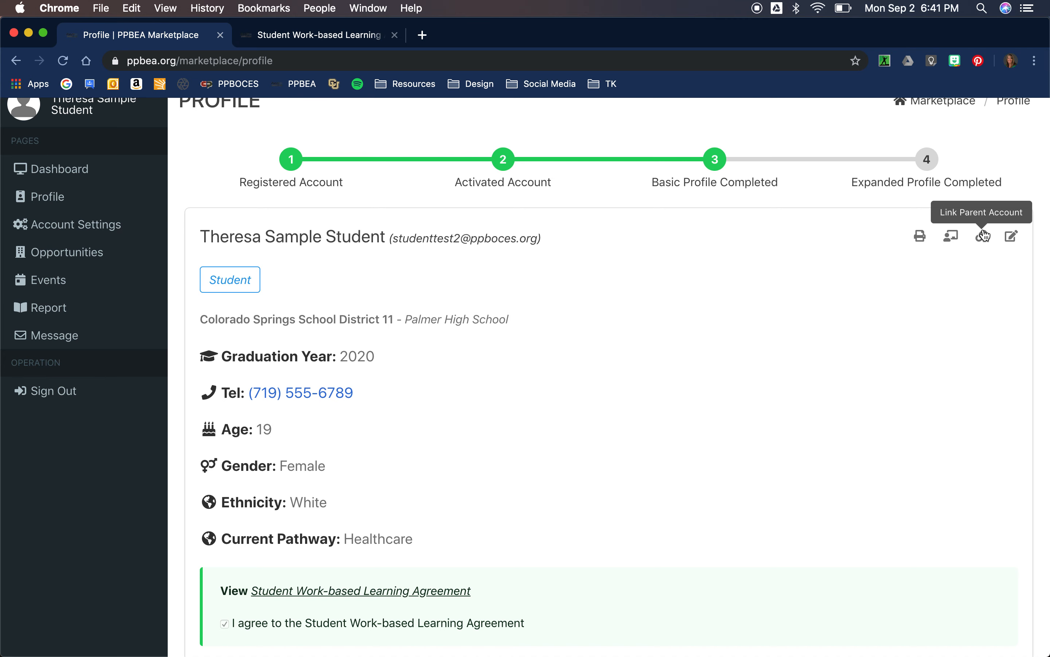
Enter the parent's e-mail, first and last name in Link Parent Account, then confirm.
left_click(983, 236)
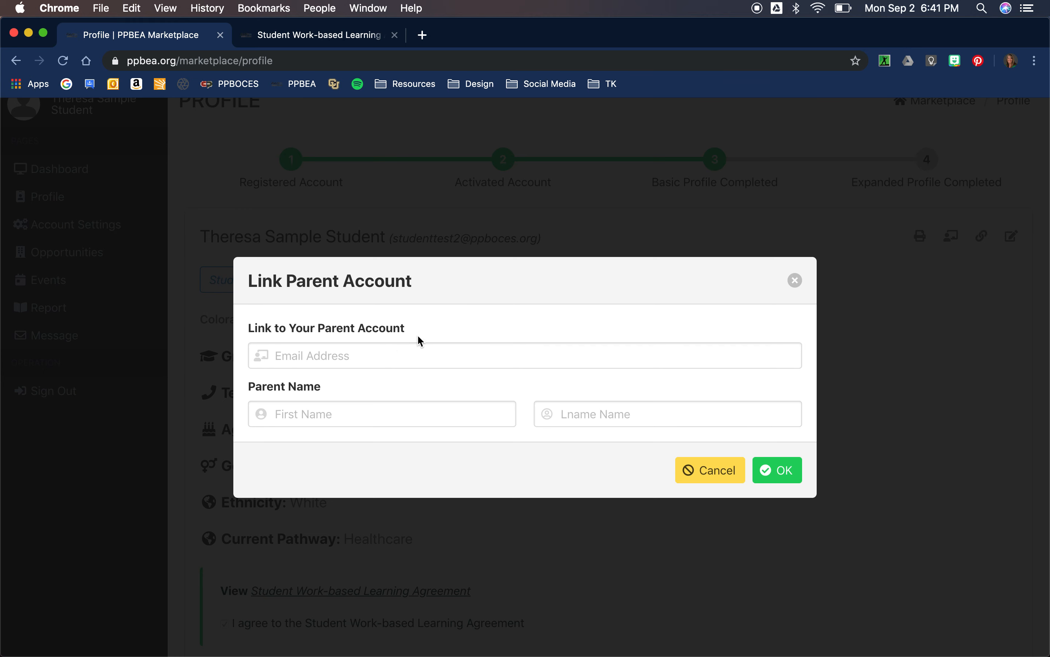
left_click(354, 360)
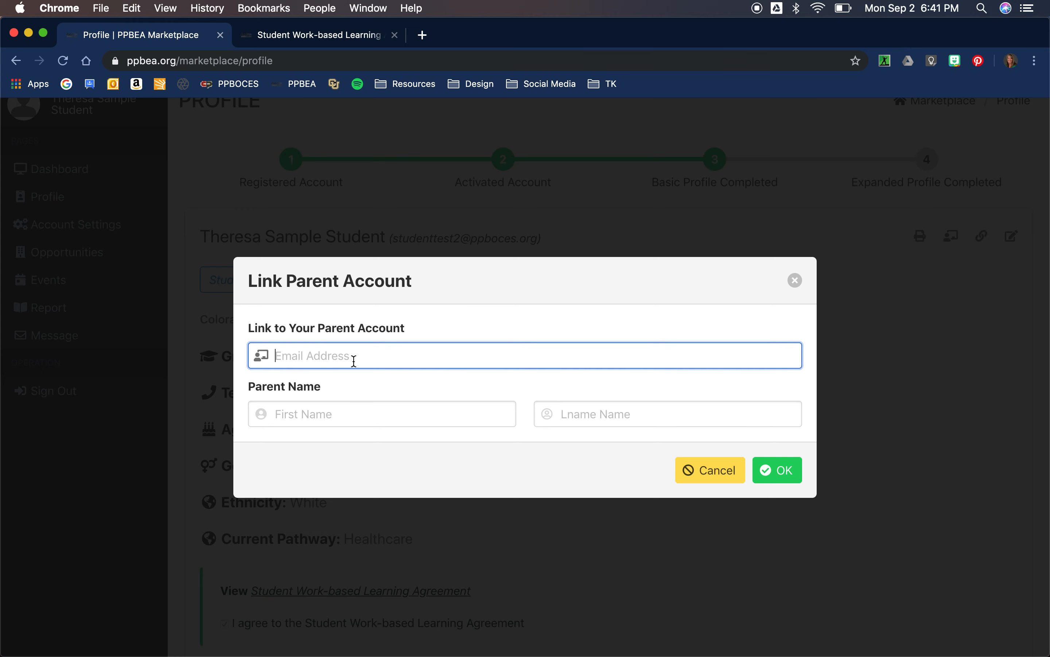
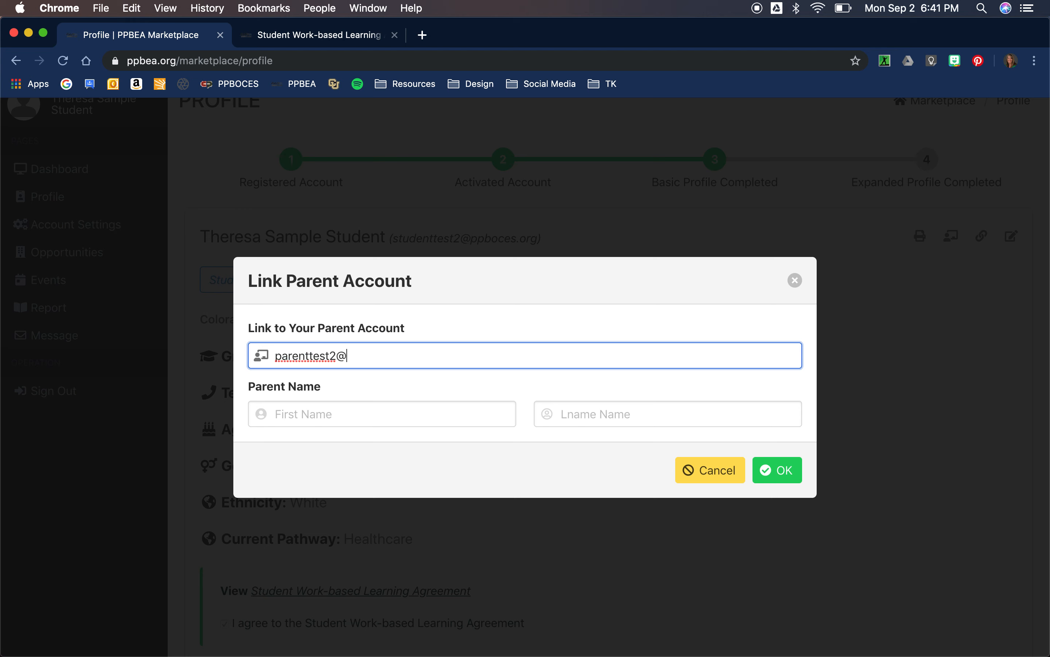
key("Tab")
type("Theresa")
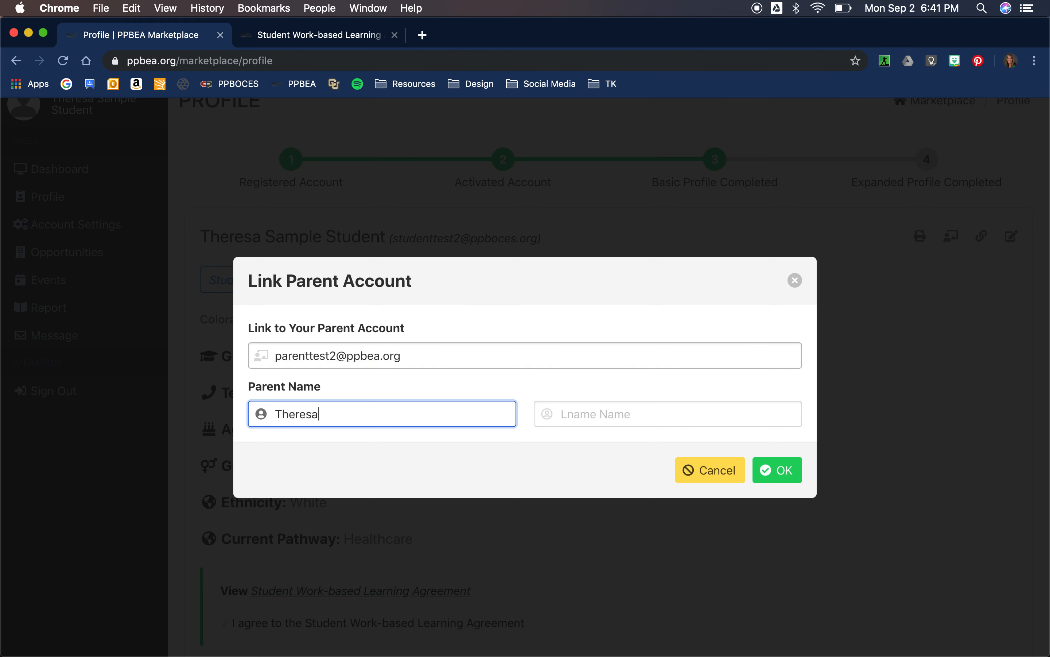
key("Tab")
type("Parent Test")
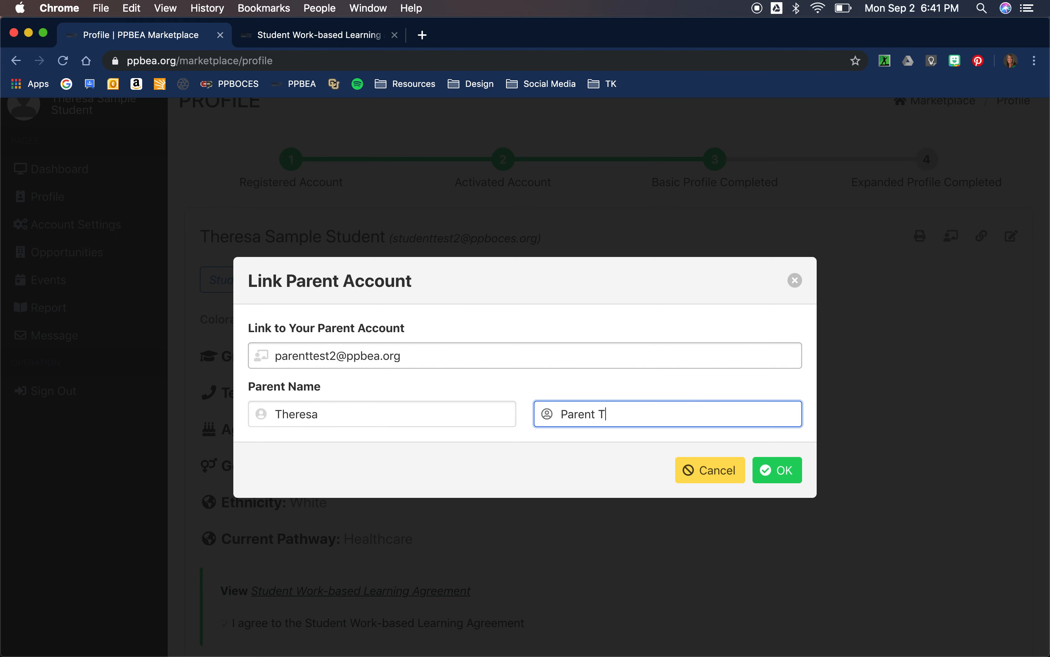
left_click(786, 471)
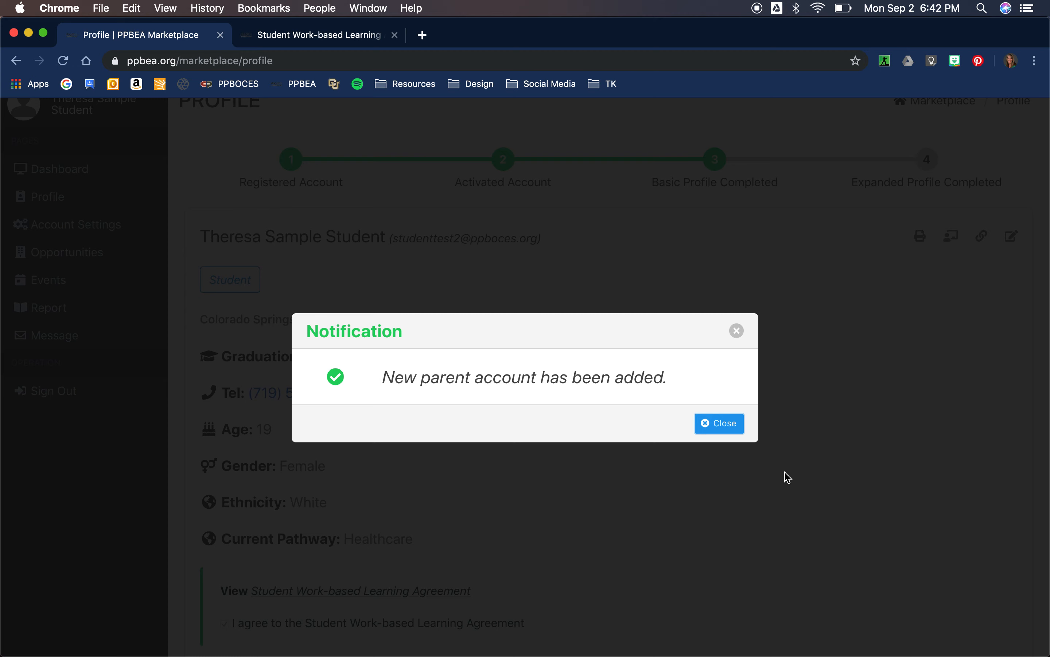
left_click(717, 422)
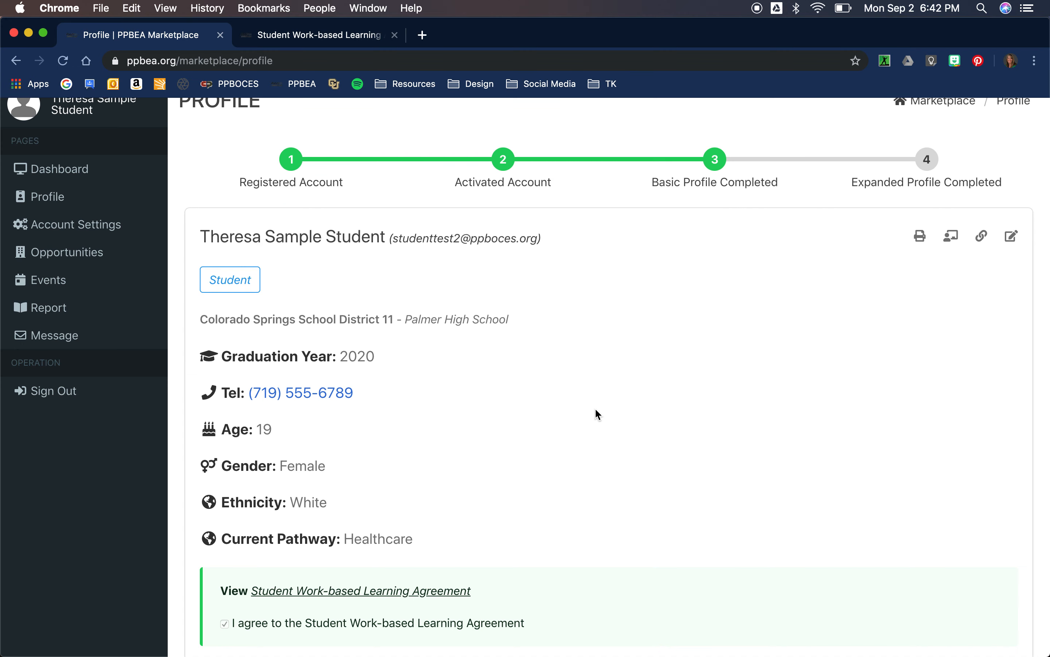
Return to the student dashboard and check its timeline for the parent-account link and sponsor request.
scroll(590, 412, "down", 1)
scroll(589, 412, "up", 3)
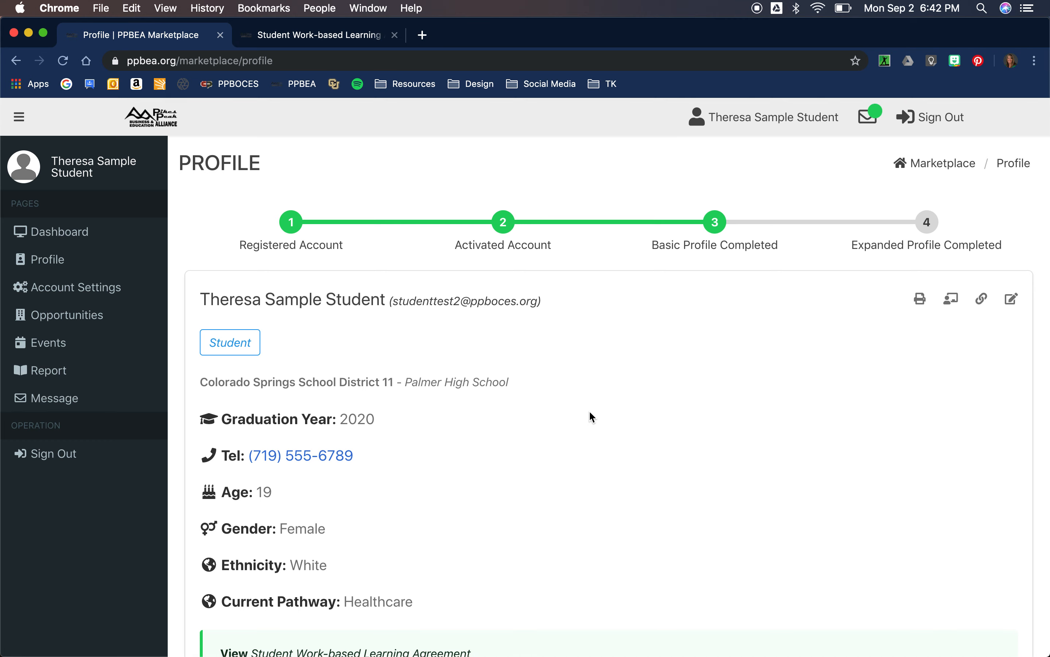
left_click(75, 235)
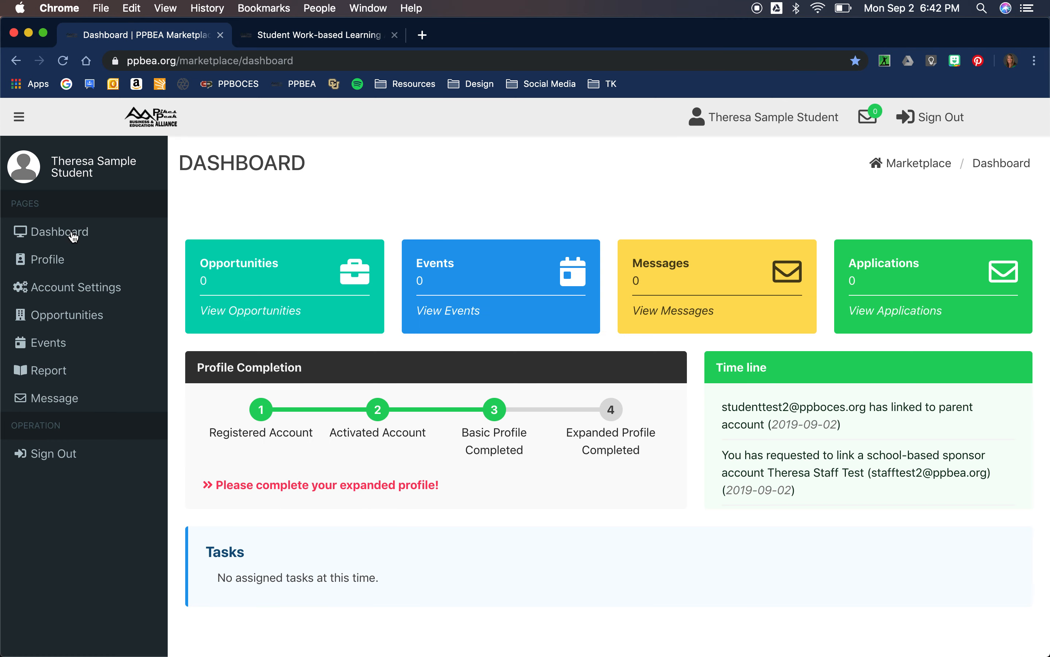
scroll(72, 245, "down", 1)
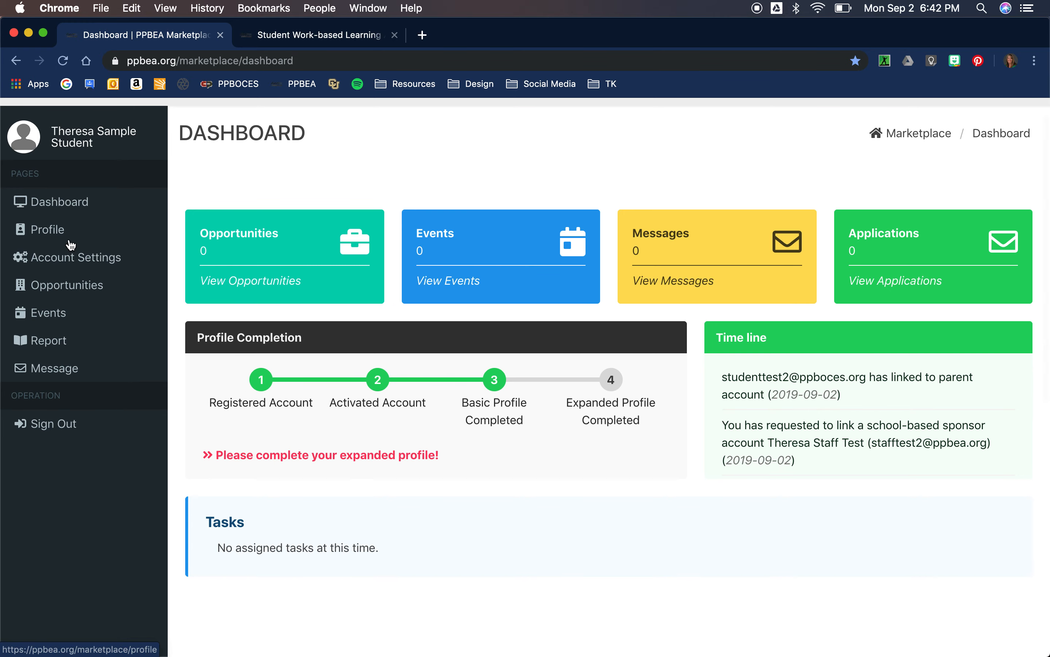